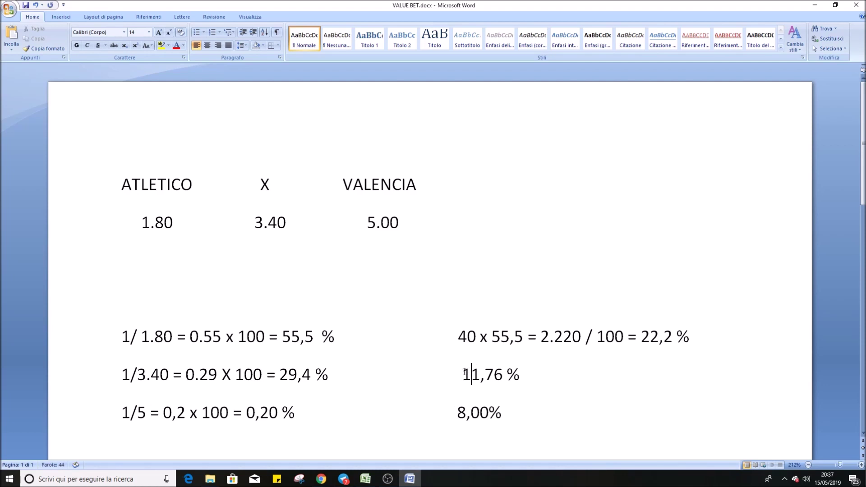
- Remove the extra space before the 11,76 % figure so it lines up with the other bookmaker percentages
{"action": "key", "text": "BackSpace"}
{"action": "left_click", "coordinate": [554, 381]}
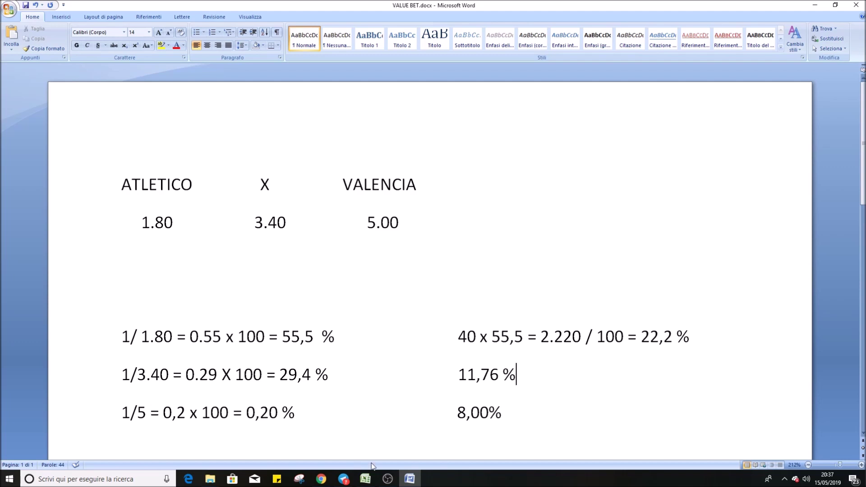
- Switch to the Quote di Valore workbook in Excel and examine the Aspetti Psicologici criteria and their assigned points
{"action": "left_click", "coordinate": [365, 479]}
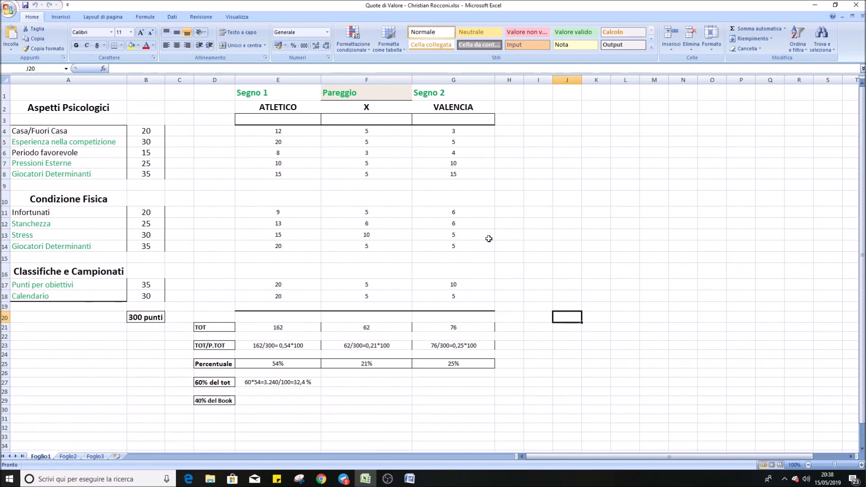
{"action": "left_click", "coordinate": [399, 349]}
{"action": "left_click", "coordinate": [575, 281]}
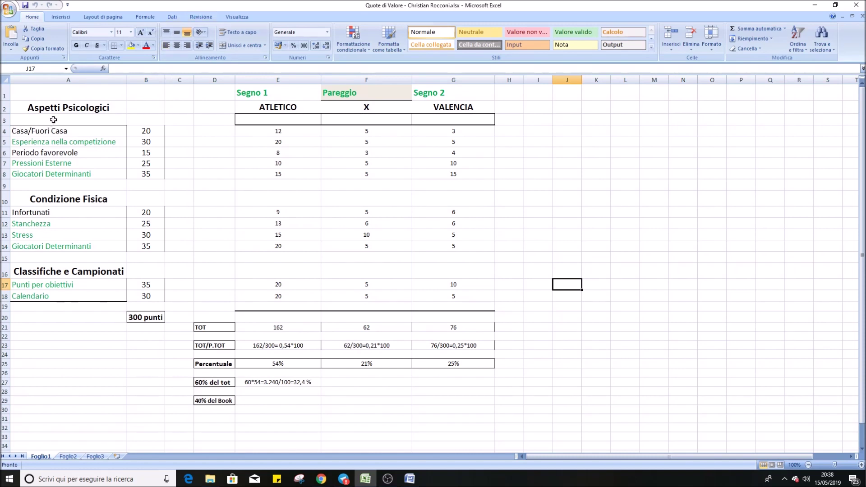
{"action": "left_click", "coordinate": [60, 104]}
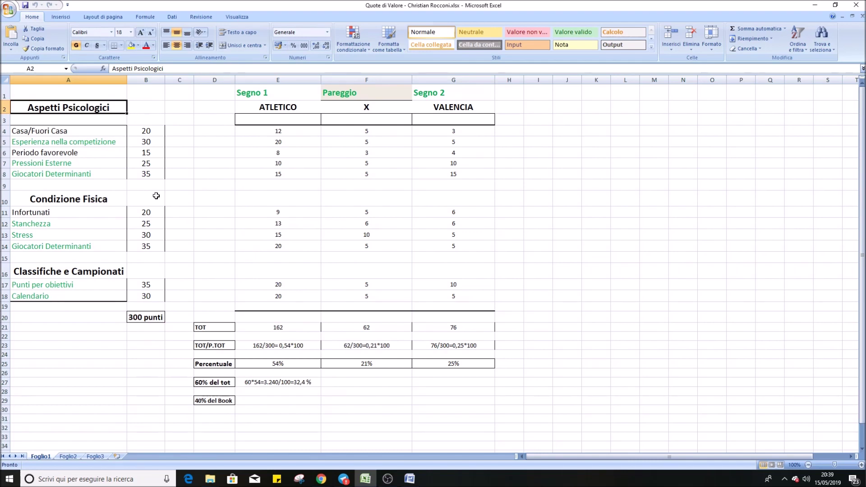
{"action": "left_click", "coordinate": [90, 129]}
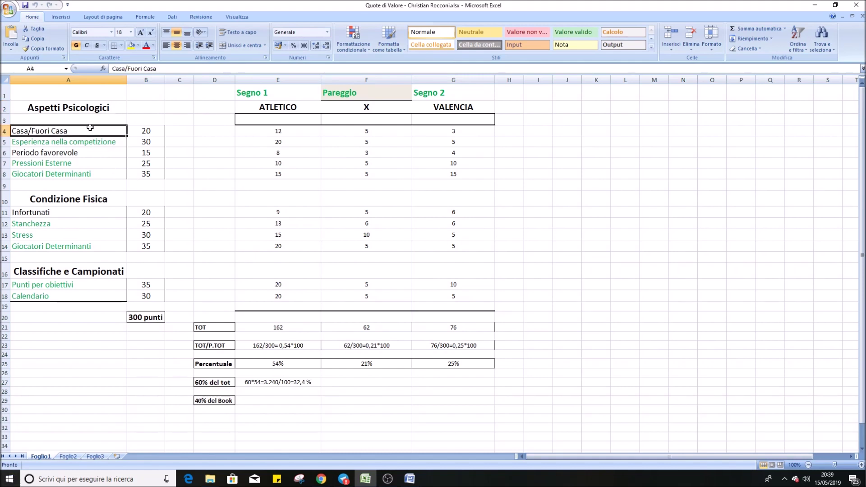
{"action": "left_click", "coordinate": [100, 143]}
{"action": "left_click", "coordinate": [105, 164]}
{"action": "left_click", "coordinate": [98, 154]}
{"action": "left_click", "coordinate": [100, 165]}
{"action": "left_click", "coordinate": [103, 175]}
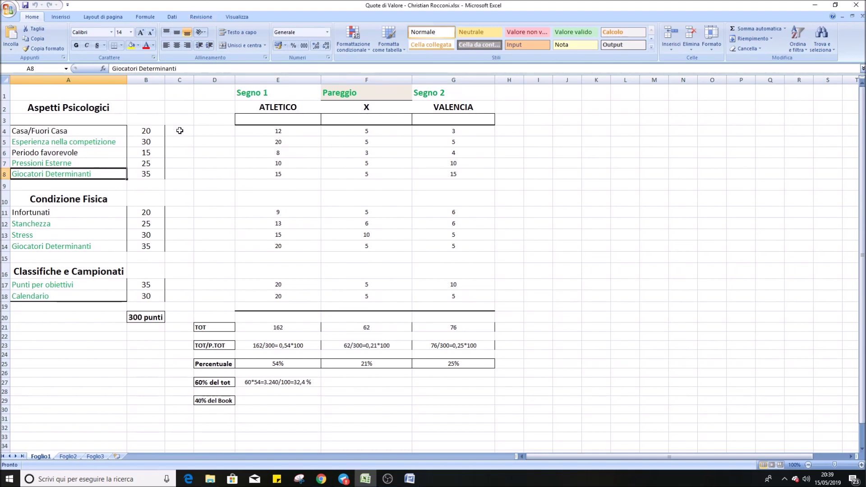
{"action": "left_click", "coordinate": [138, 131]}
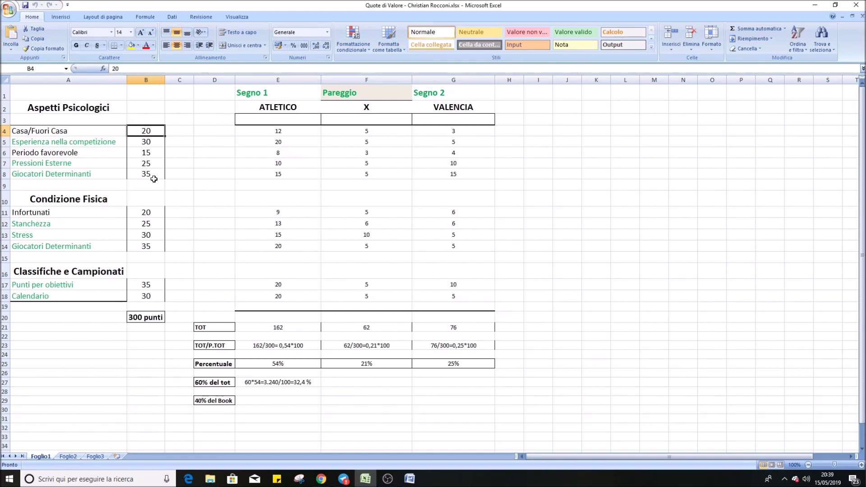
- Examine the criteria listed under Condizione Fisica and Classifiche e Campionati
{"action": "left_click", "coordinate": [100, 203]}
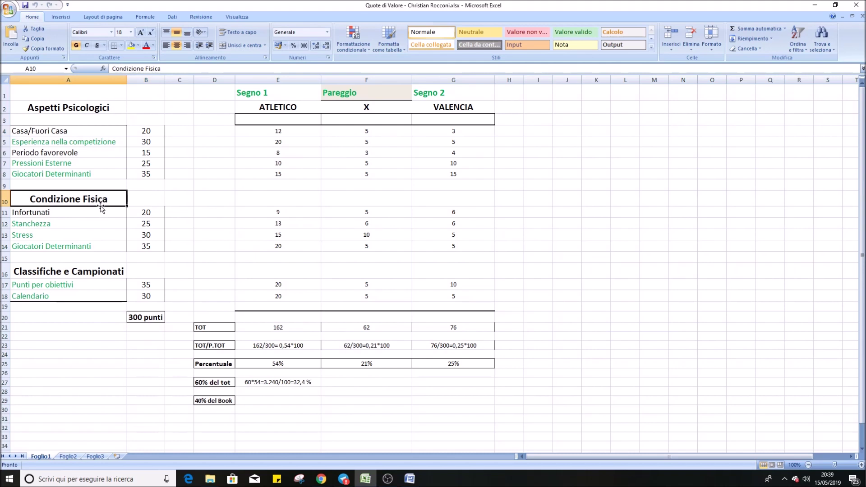
{"action": "left_click", "coordinate": [58, 213]}
{"action": "left_click", "coordinate": [52, 223]}
{"action": "left_click", "coordinate": [75, 247]}
{"action": "left_click", "coordinate": [68, 272]}
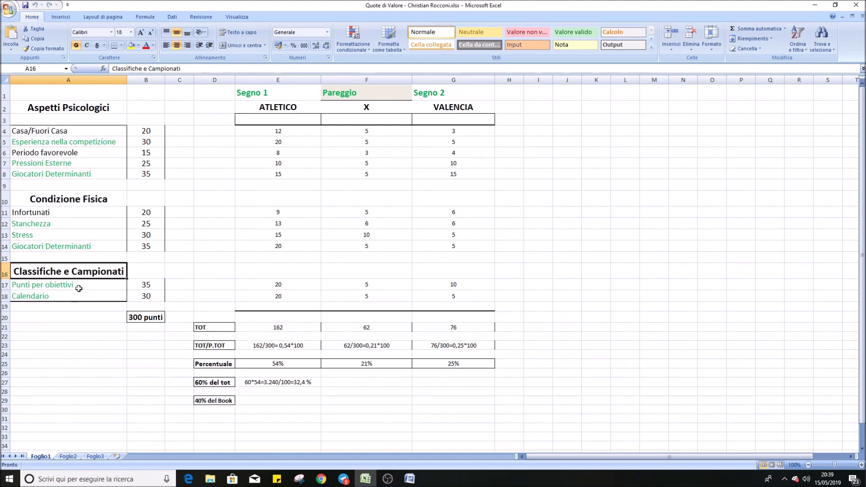
{"action": "left_click", "coordinate": [78, 288]}
{"action": "left_click", "coordinate": [83, 300]}
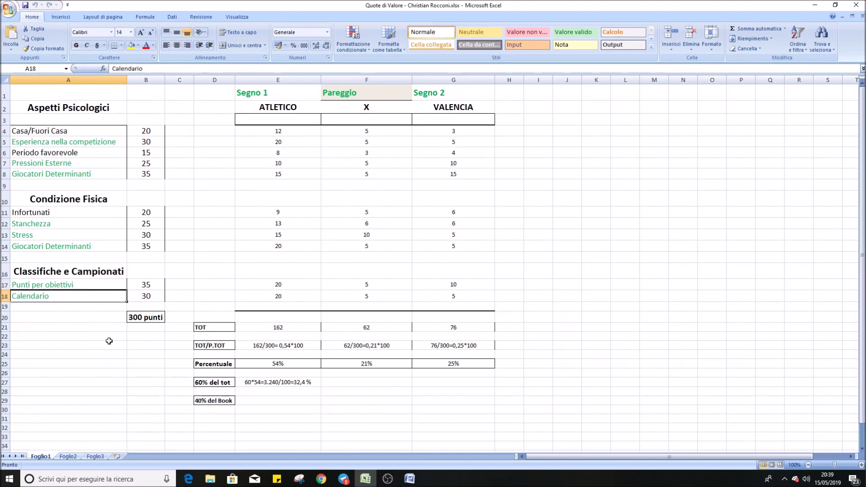
{"action": "left_click", "coordinate": [126, 365]}
- Review the criteria points and their total cell, along with the Percentuale row for Atletico, the draw and Valencia
{"action": "left_click", "coordinate": [156, 131]}
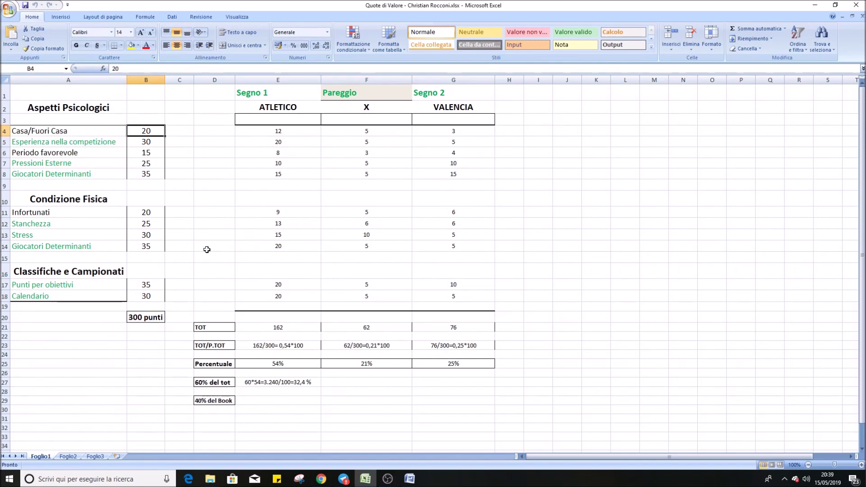
{"action": "left_click", "coordinate": [147, 326]}
{"action": "left_click", "coordinate": [146, 319]}
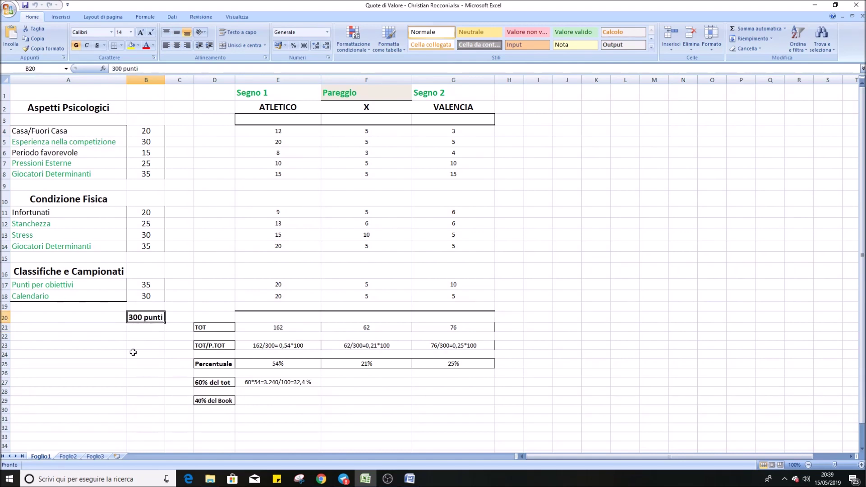
{"action": "left_click", "coordinate": [289, 135]}
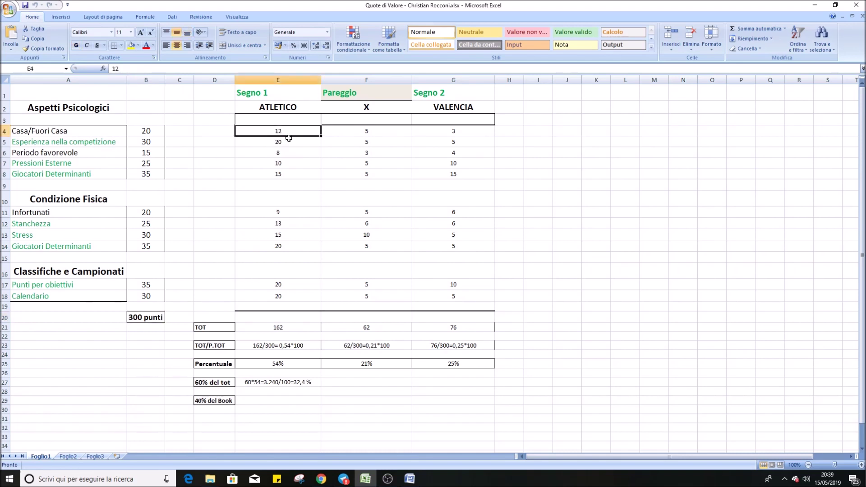
{"action": "left_click", "coordinate": [294, 363]}
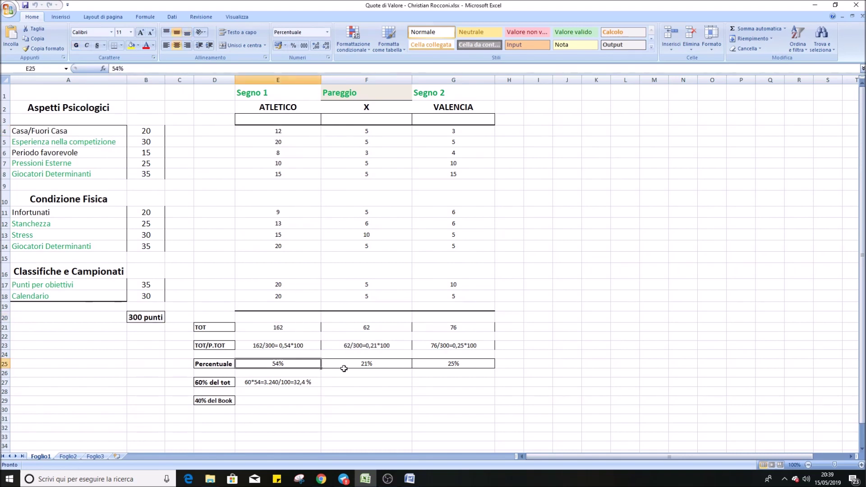
{"action": "left_click", "coordinate": [391, 365]}
{"action": "left_click", "coordinate": [446, 372]}
{"action": "left_click", "coordinate": [447, 365]}
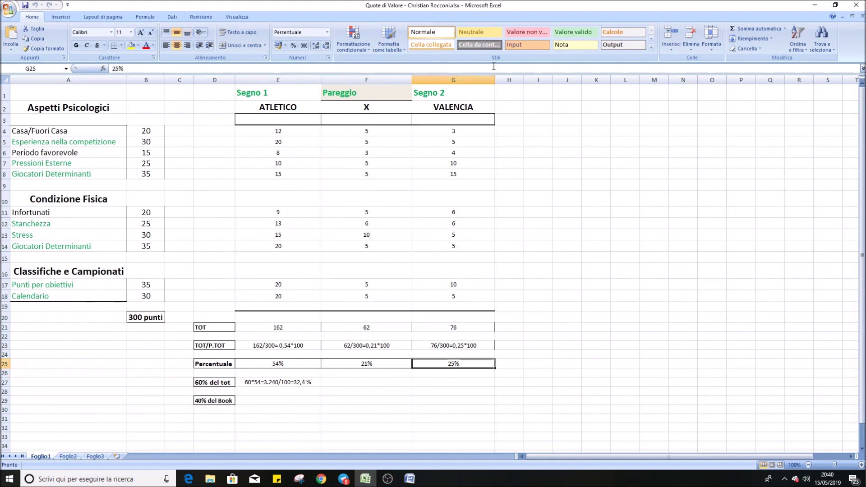
- Compare the Casa/Fuori Casa criterion with the score given to Atletico
{"action": "left_click", "coordinate": [254, 130]}
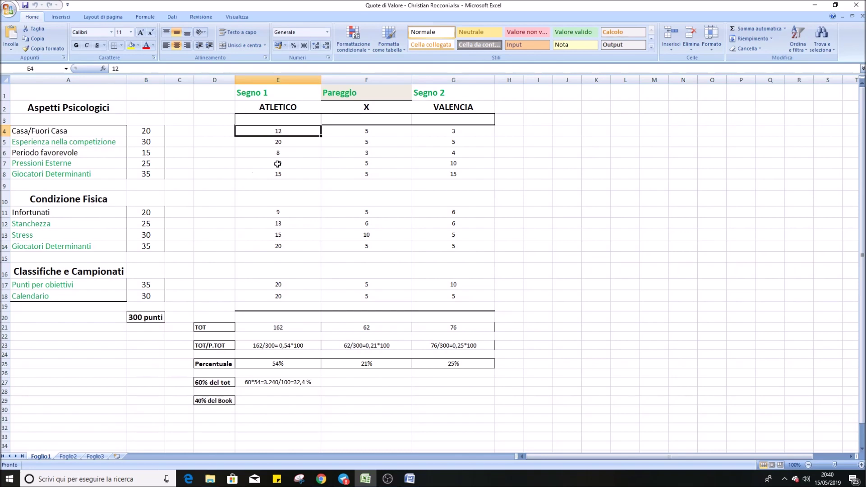
{"action": "left_click", "coordinate": [72, 134]}
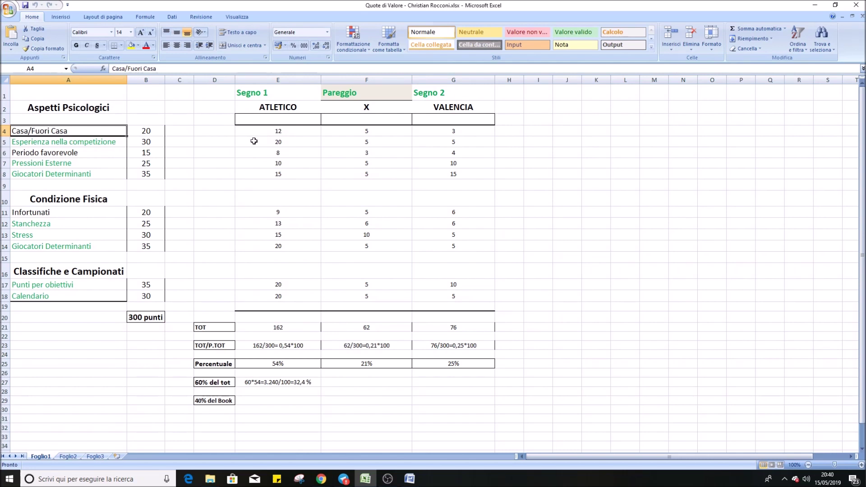
{"action": "left_click", "coordinate": [308, 132]}
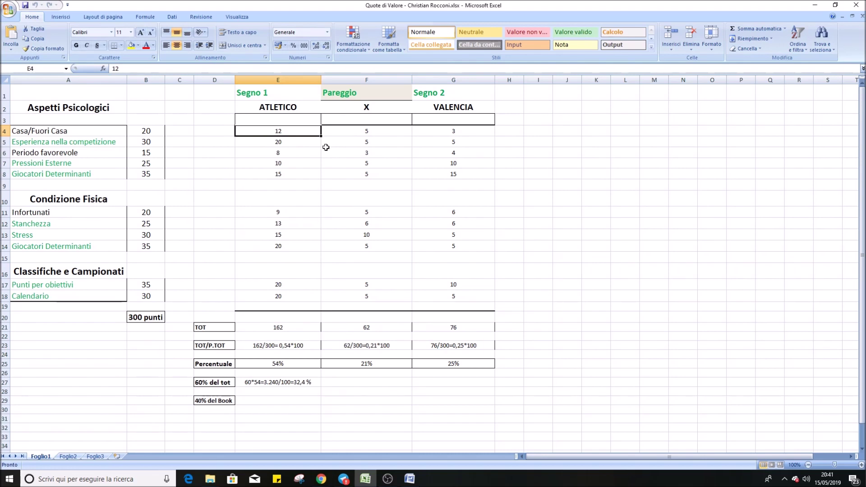
{"action": "left_click", "coordinate": [316, 145]}
{"action": "key", "text": "Up"}
{"action": "left_click", "coordinate": [106, 134]}
- Review the Esperienza nella competizione, Pressioni Esterne and Giocatori Determinanti criteria and their points under Aspetti Psicologici
{"action": "left_click", "coordinate": [108, 140]}
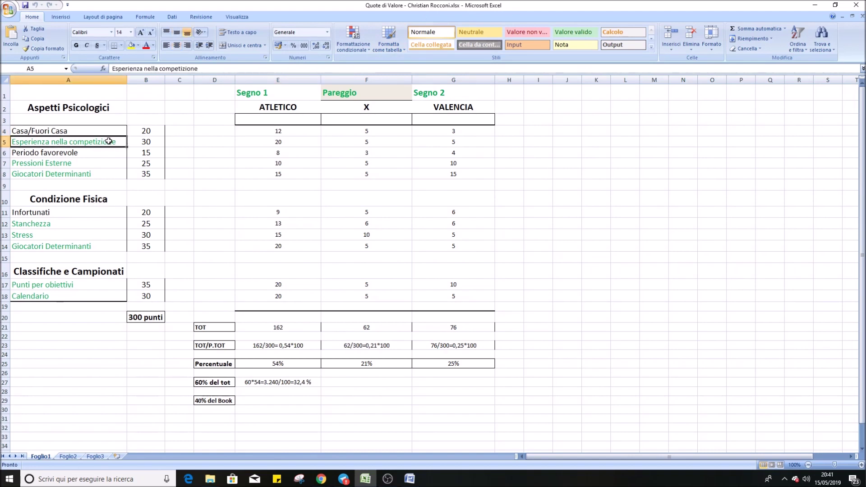
{"action": "left_click", "coordinate": [102, 177]}
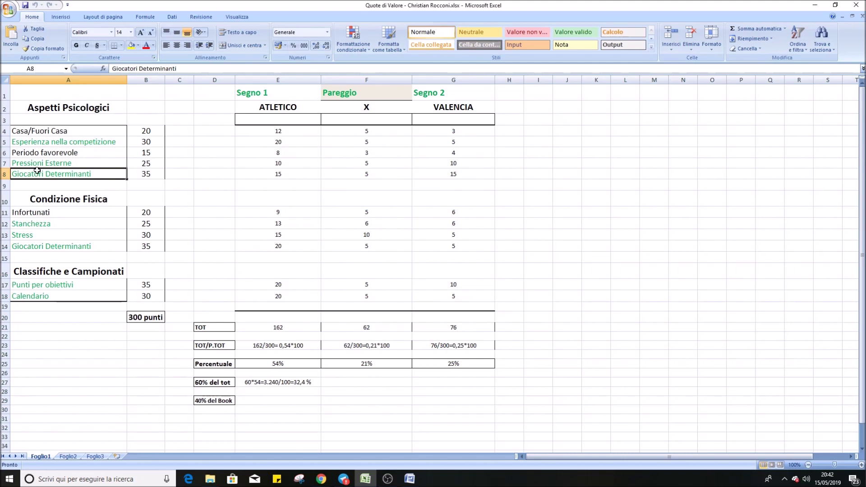
{"action": "left_click", "coordinate": [53, 111]}
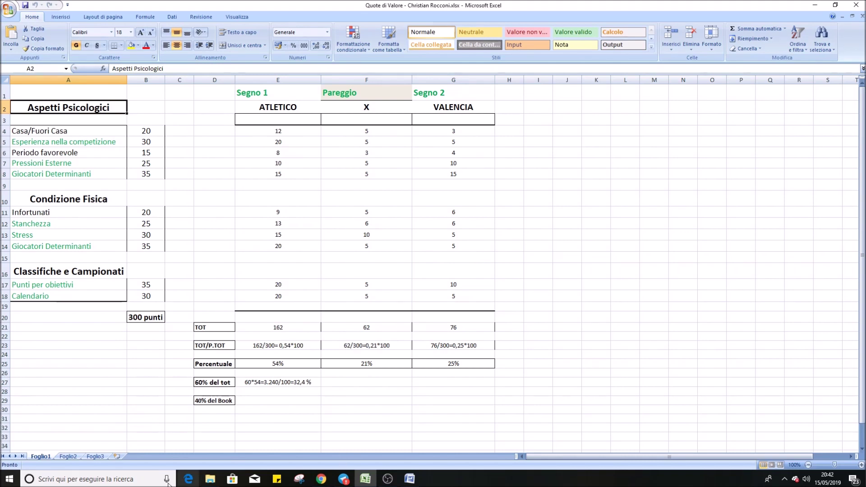
{"action": "left_click", "coordinate": [160, 144]}
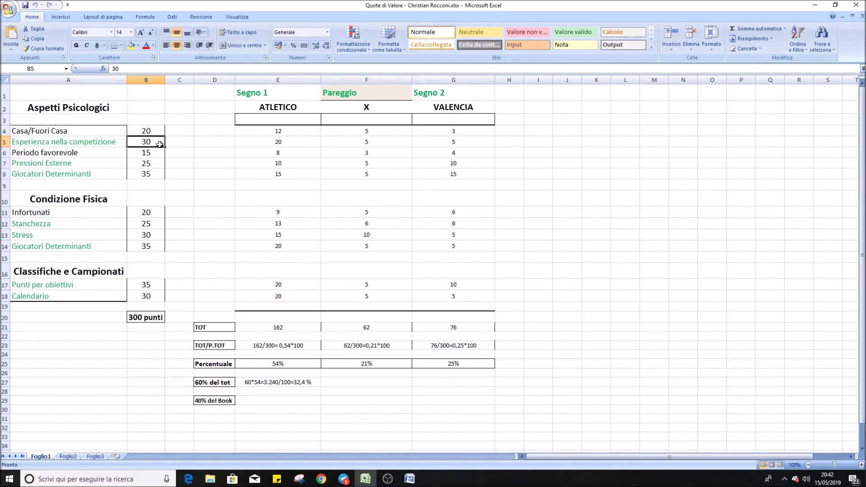
{"action": "left_click", "coordinate": [154, 166]}
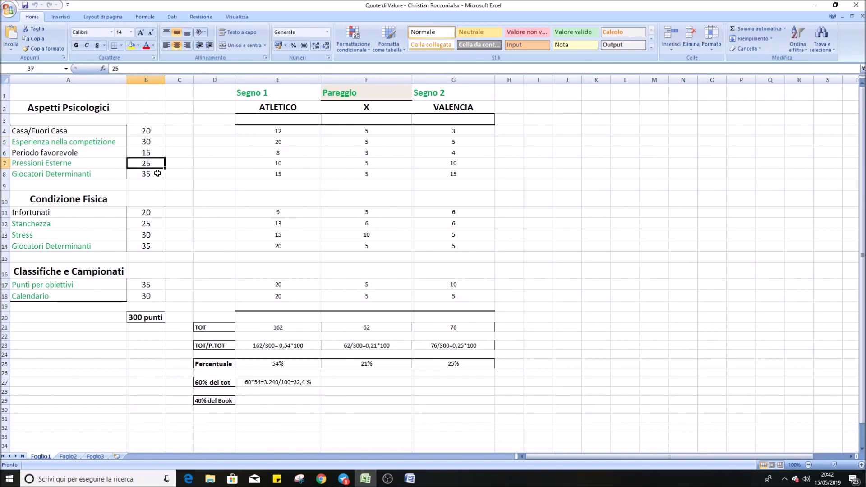
{"action": "left_click", "coordinate": [151, 175]}
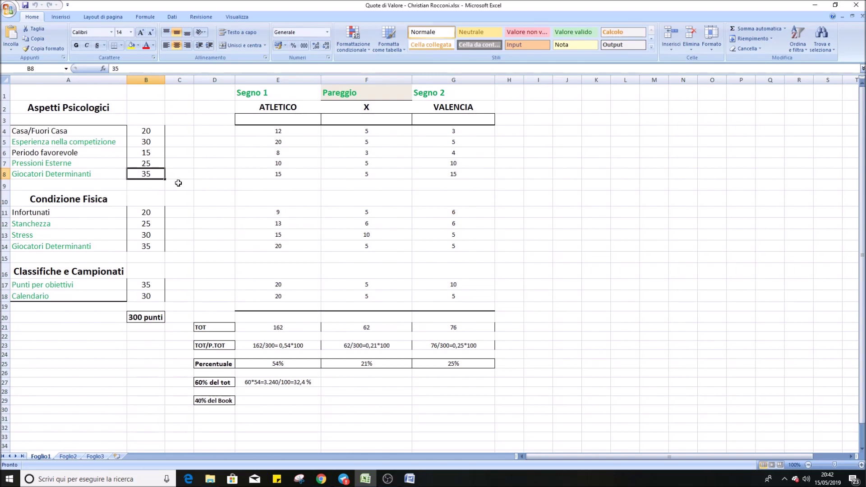
{"action": "left_click", "coordinate": [108, 166]}
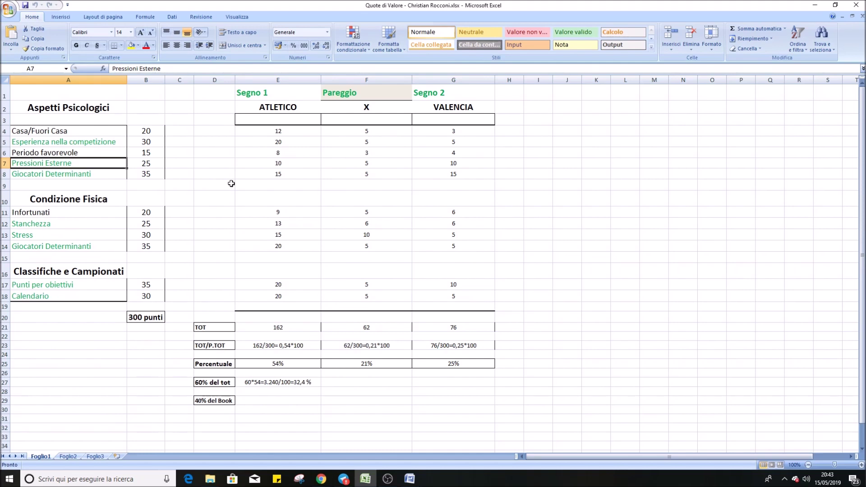
{"action": "left_click", "coordinate": [89, 175]}
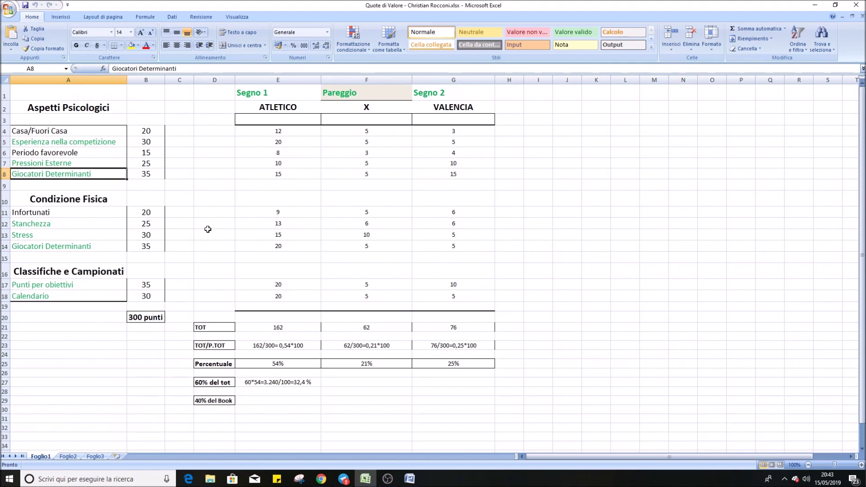
- Examine the Condizione Fisica and Classifiche e Campionati criteria together with Atletico's scores for Infortunati and Calendario
{"action": "left_click", "coordinate": [47, 211]}
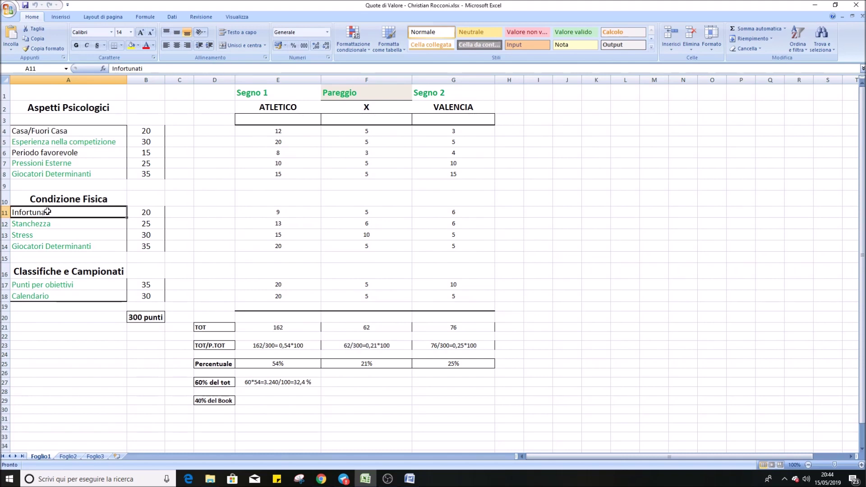
{"action": "left_click", "coordinate": [271, 210]}
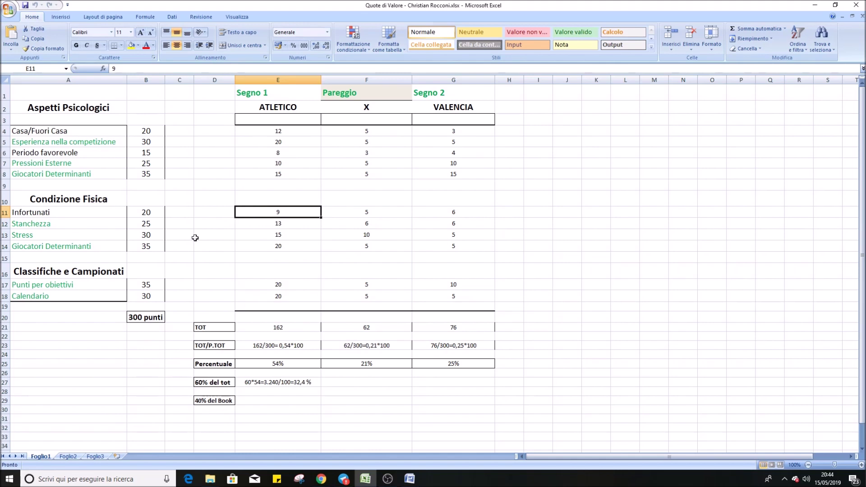
{"action": "left_click", "coordinate": [45, 246]}
{"action": "left_click", "coordinate": [44, 238]}
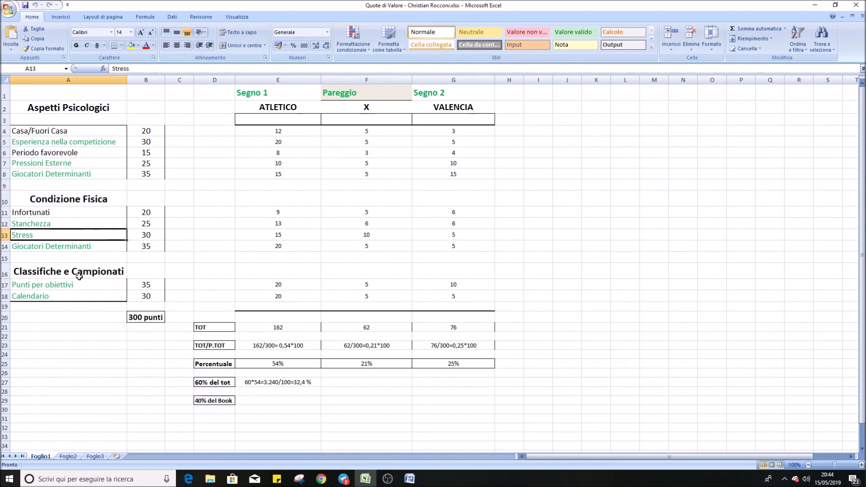
{"action": "left_click", "coordinate": [82, 251]}
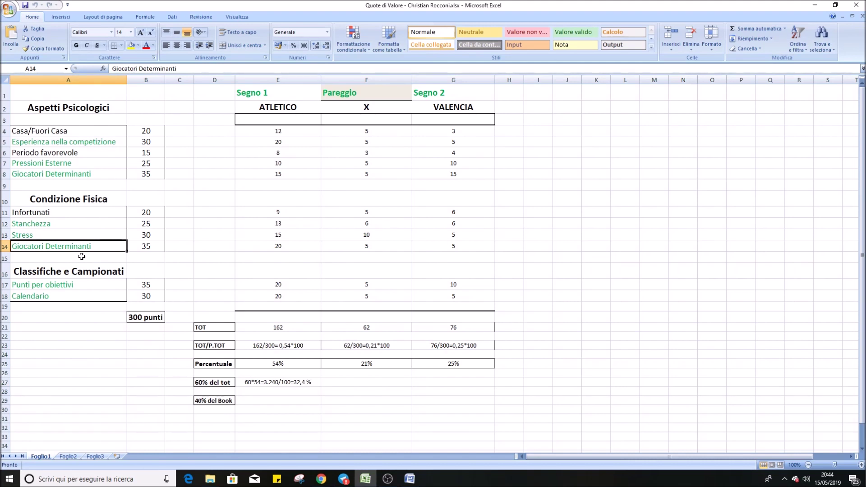
{"action": "left_click", "coordinate": [93, 294]}
{"action": "left_click", "coordinate": [88, 286]}
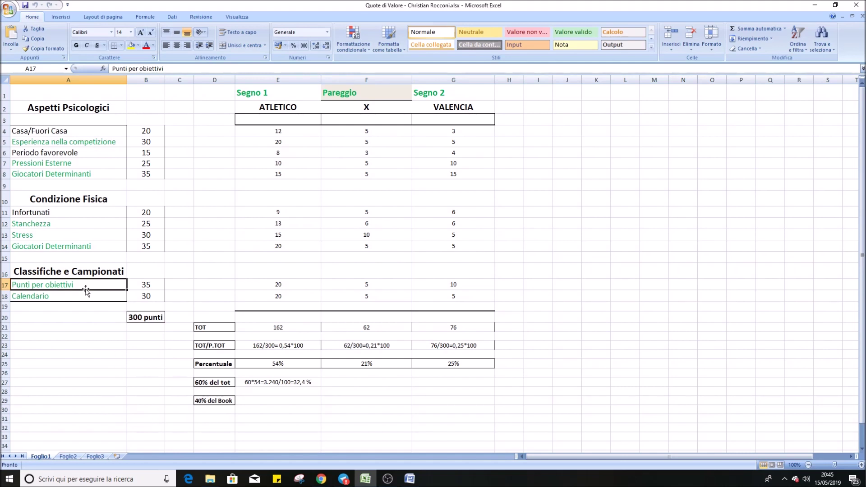
{"action": "left_click", "coordinate": [294, 299]}
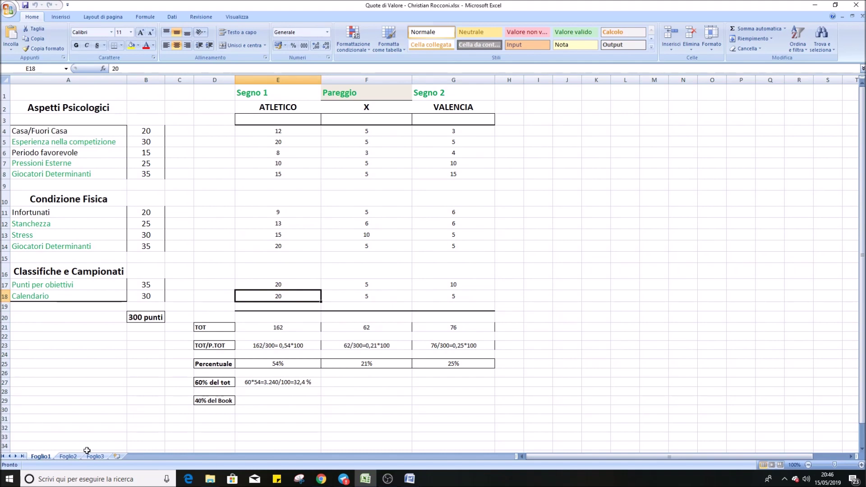
- Compare the TOT row scores of Atletico, the draw and Valencia
{"action": "left_click", "coordinate": [304, 329]}
{"action": "left_click", "coordinate": [366, 333]}
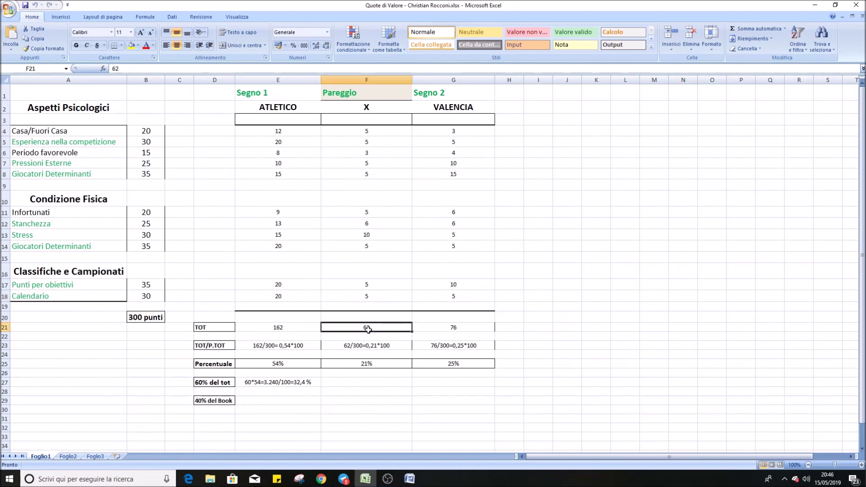
{"action": "left_click", "coordinate": [299, 329]}
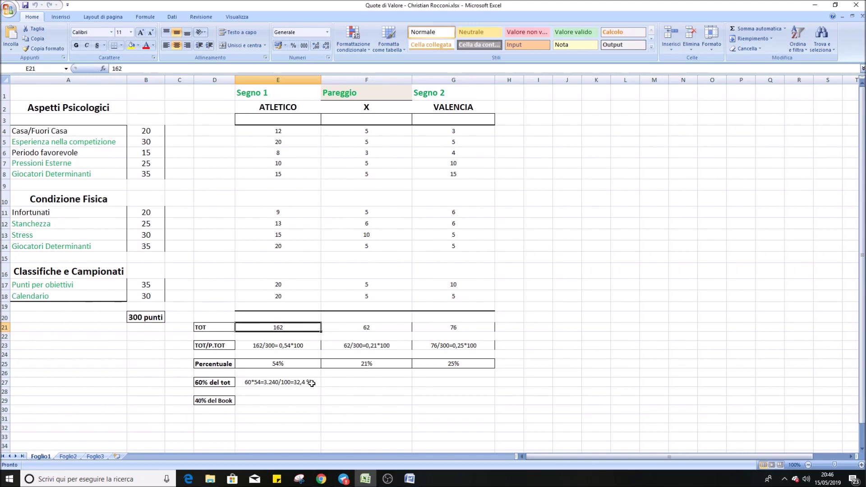
{"action": "left_click", "coordinate": [427, 330]}
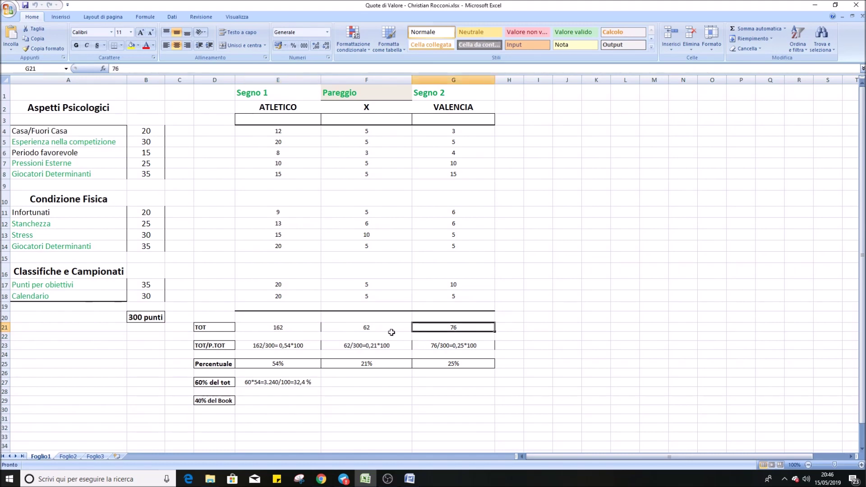
- Review Atletico's TOT against the 300 punti maximum, its TOT/P.TOT calculation and Percentuale, and the criteria list behind them
{"action": "left_click", "coordinate": [314, 329]}
{"action": "left_click", "coordinate": [461, 329]}
{"action": "left_click", "coordinate": [380, 336]}
{"action": "left_click", "coordinate": [377, 329]}
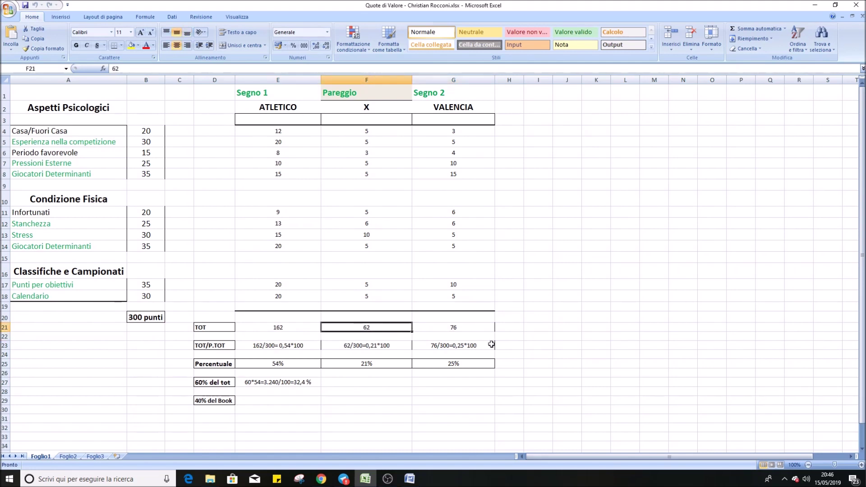
{"action": "left_click", "coordinate": [135, 315]}
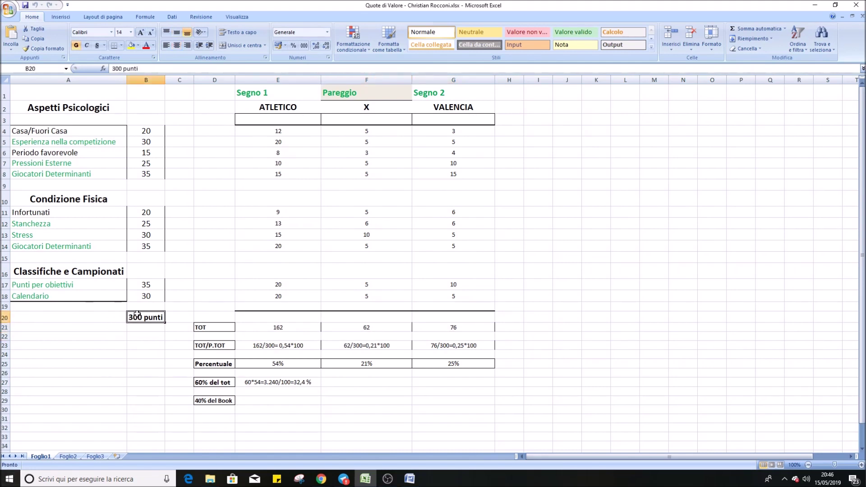
{"action": "left_click", "coordinate": [284, 327]}
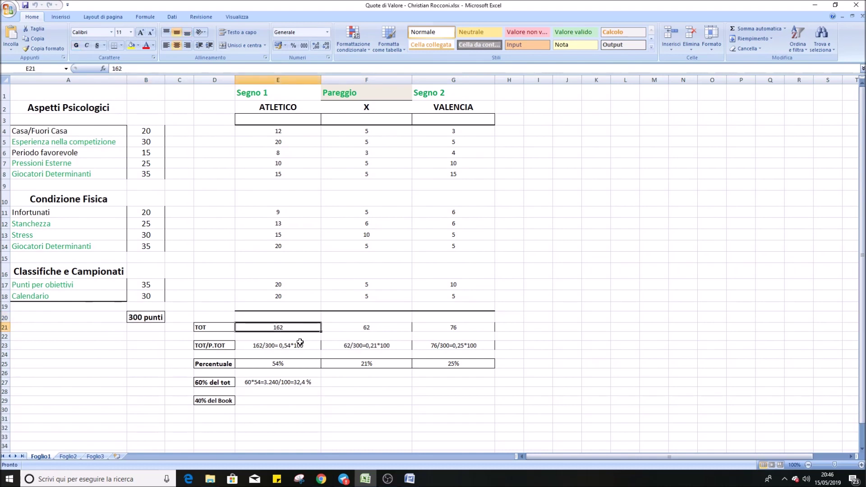
{"action": "left_click", "coordinate": [257, 346]}
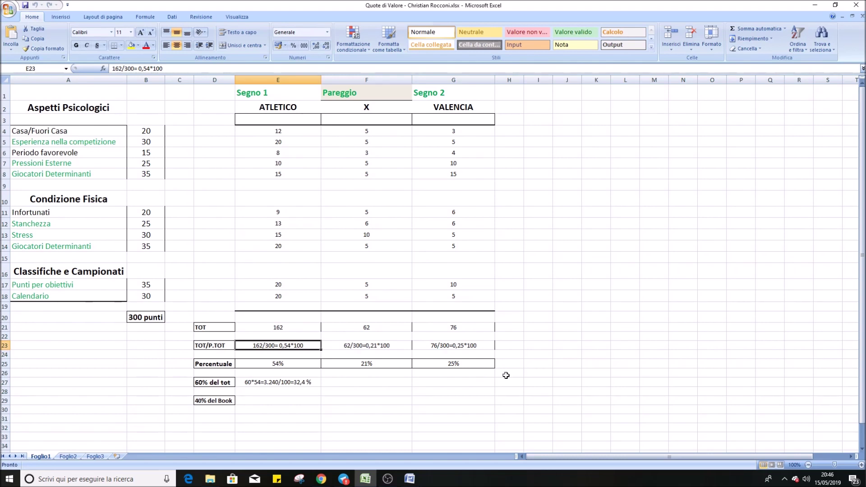
{"action": "left_click", "coordinate": [294, 364]}
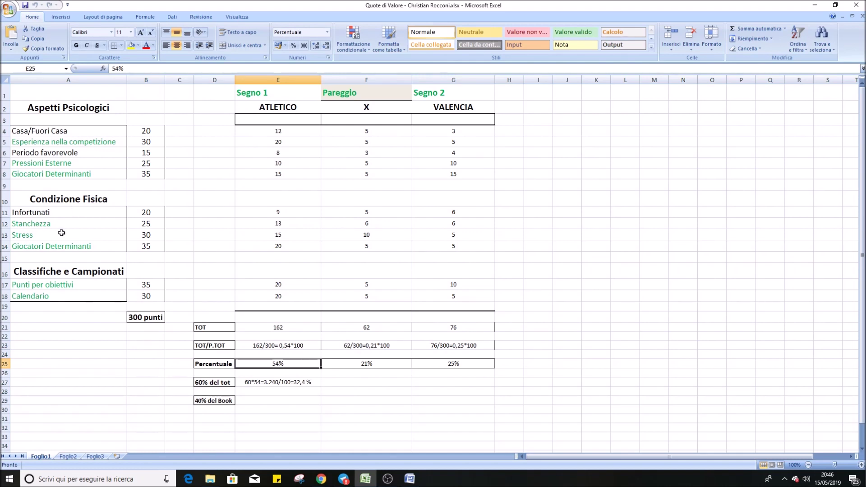
{"action": "left_click_drag", "start_coordinate": [81, 109], "coordinate": [92, 296]}
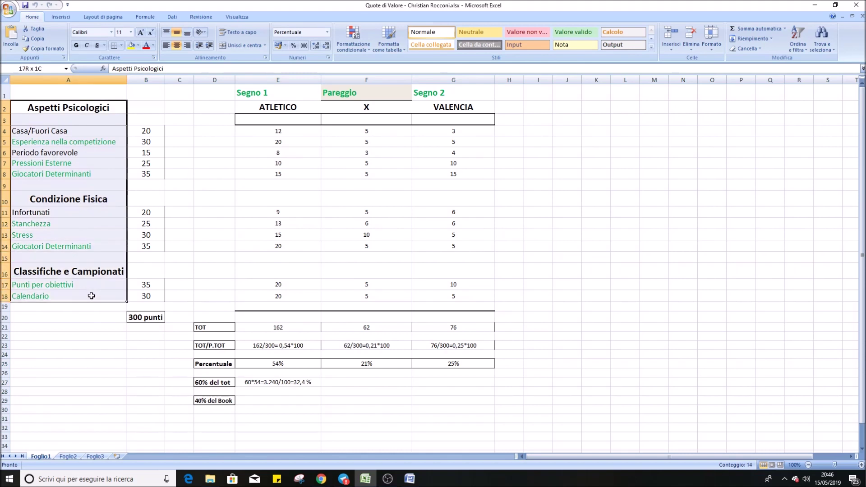
{"action": "left_click", "coordinate": [550, 267]}
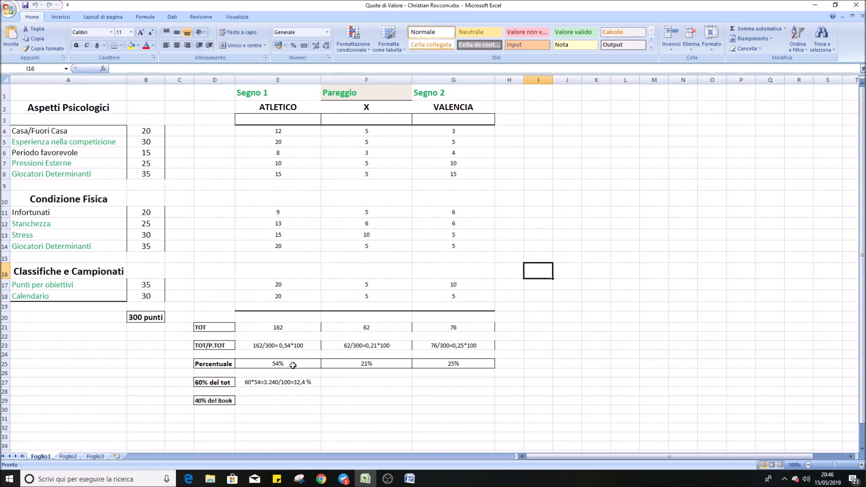
- Examine the draw's TOT/P.TOT calculation and Percentuale, and compare them with Valencia's Percentuale
{"action": "left_click", "coordinate": [354, 366]}
{"action": "left_click", "coordinate": [395, 347]}
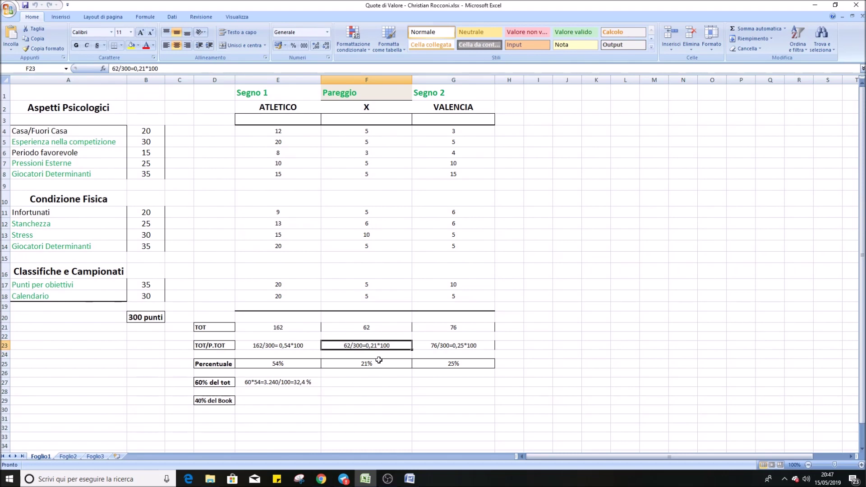
{"action": "left_click_drag", "start_coordinate": [373, 366], "coordinate": [363, 373]}
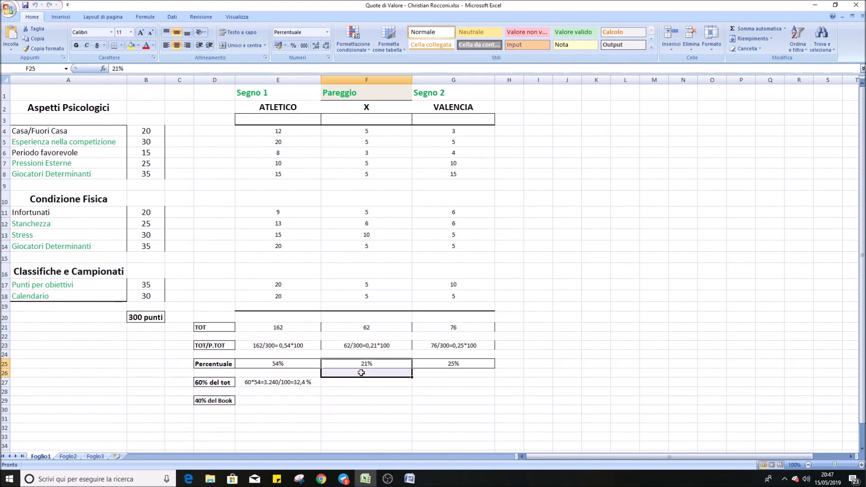
{"action": "left_click", "coordinate": [423, 427]}
{"action": "left_click", "coordinate": [384, 364]}
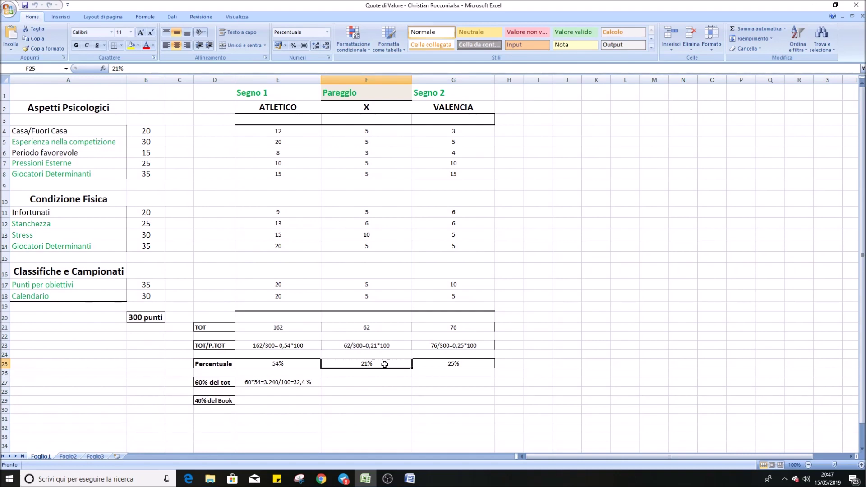
{"action": "left_click", "coordinate": [445, 365]}
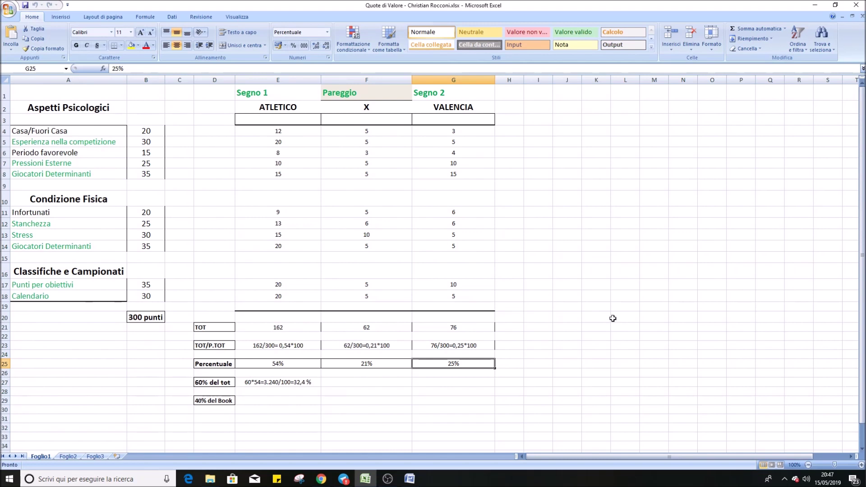
- Following Atletico's 60% del tot calculation, enter 60*21=1,260/100=12.6% for the draw in cell F27
{"action": "left_click", "coordinate": [318, 385]}
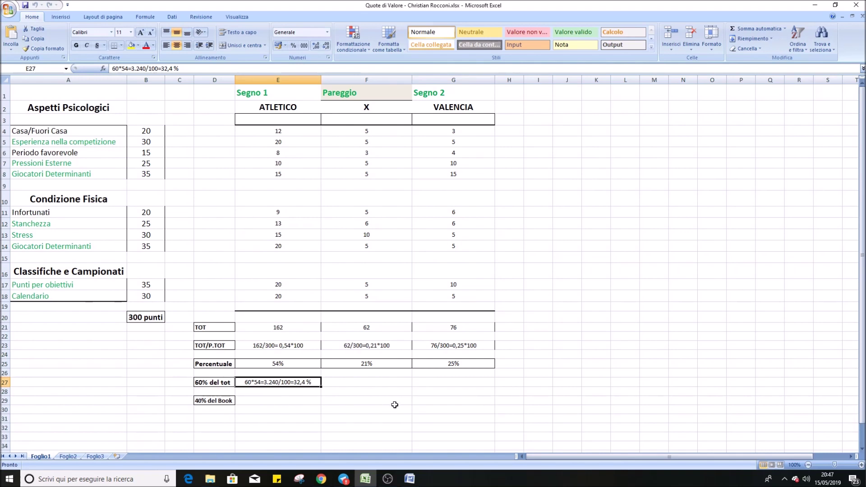
{"action": "left_click", "coordinate": [353, 383]}
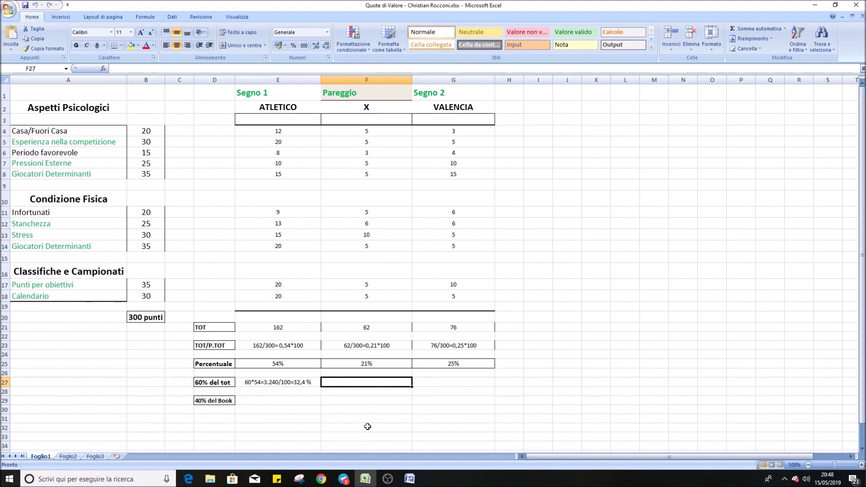
{"action": "type", "text": "12"}
{"action": "key", "text": "BackSpace"}
{"action": "key", "text": "BackSpace"}
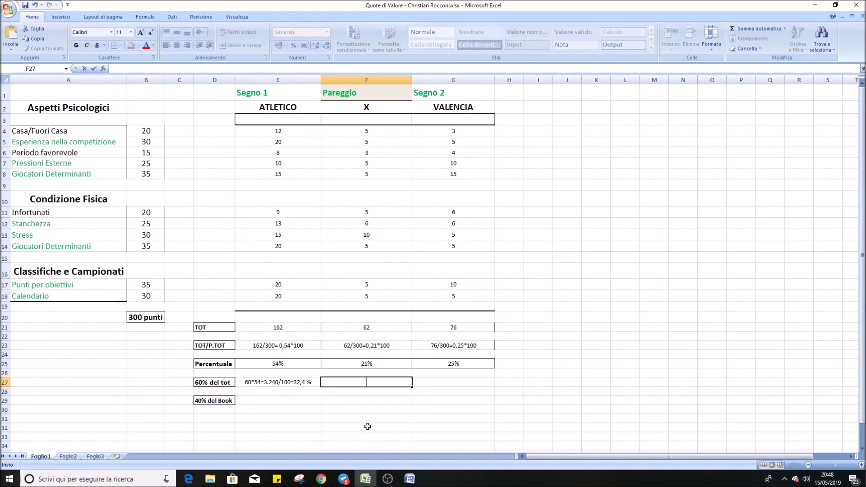
{"action": "type", "text": "60*21=1,260/100="}
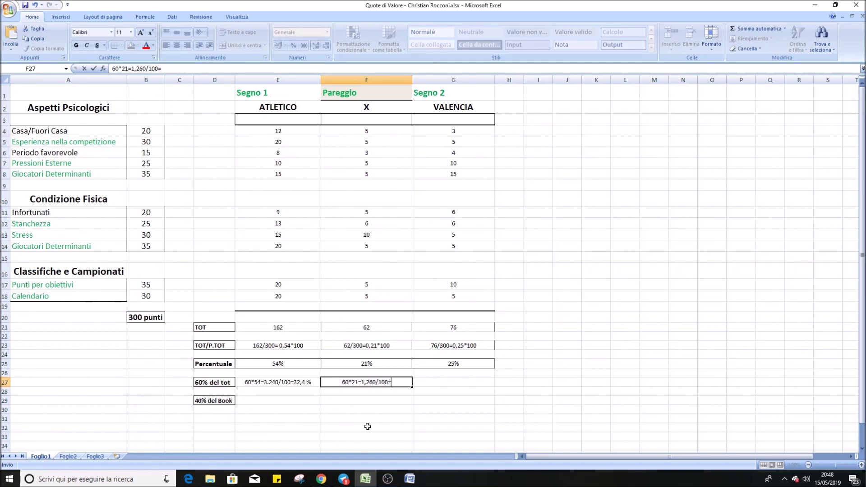
{"action": "type", "text": "12.6"}
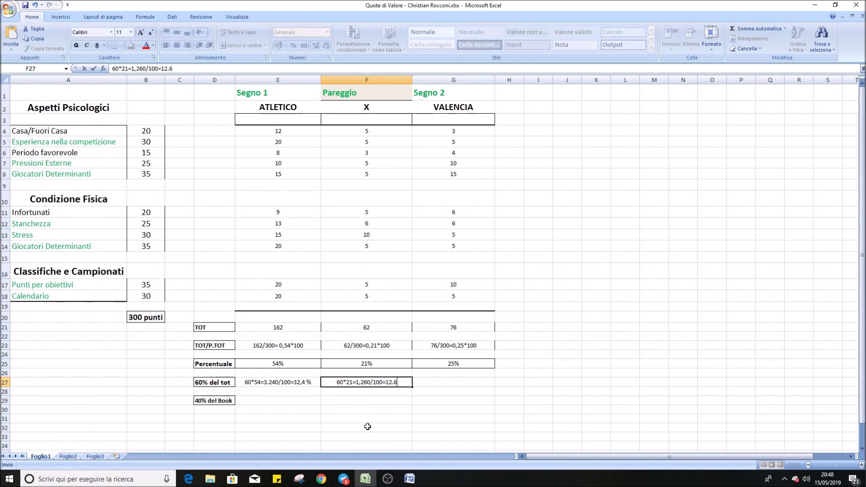
{"action": "type", "text": "%"}
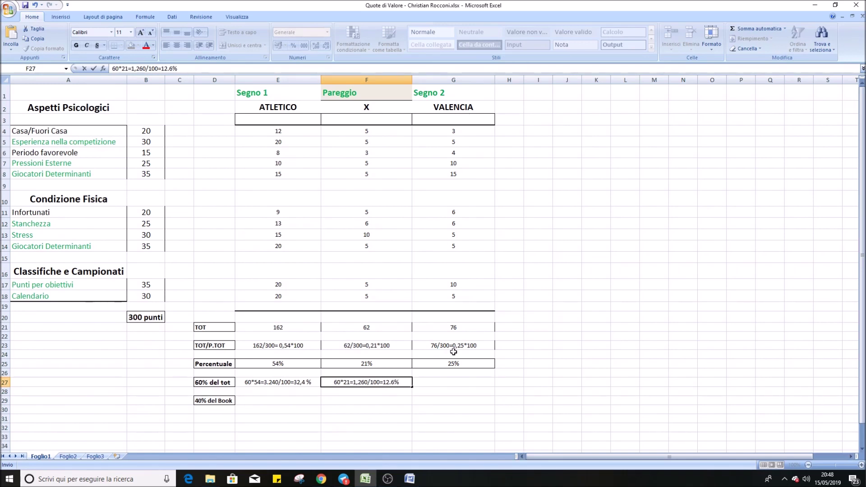
{"action": "key", "text": "Left"}
{"action": "key", "text": "Delete"}
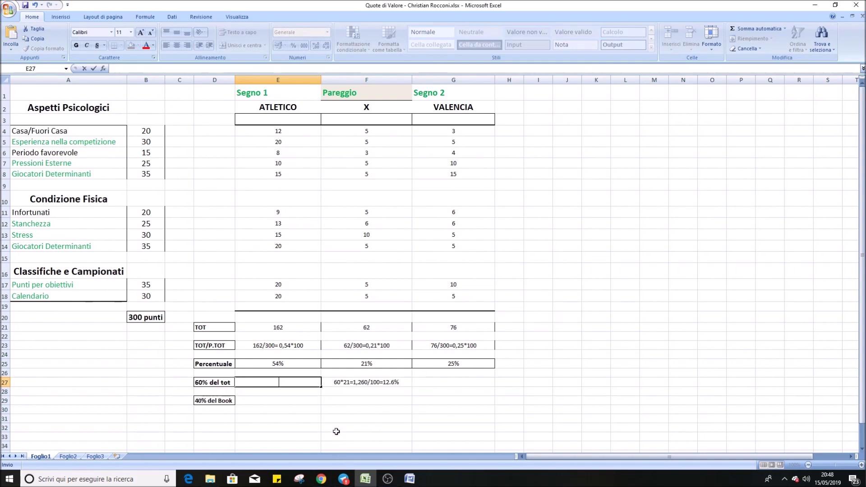
{"action": "left_click", "coordinate": [333, 413]}
{"action": "left_click", "coordinate": [261, 381]}
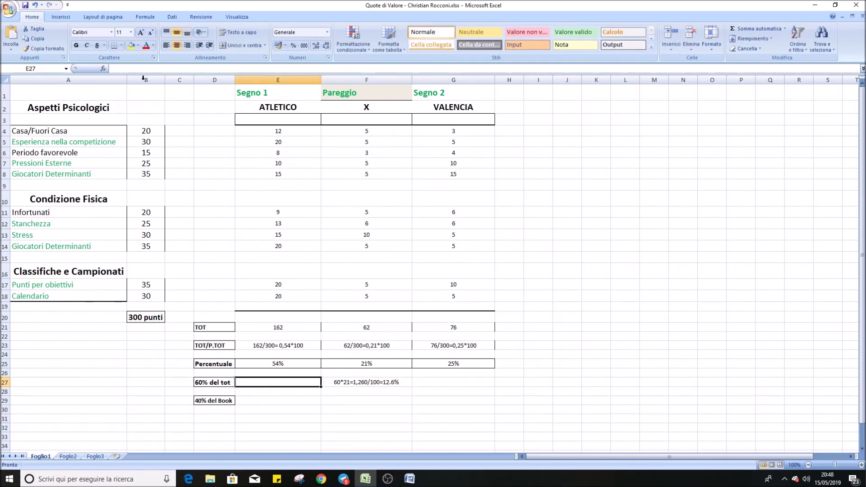
{"action": "left_click", "coordinate": [35, 6]}
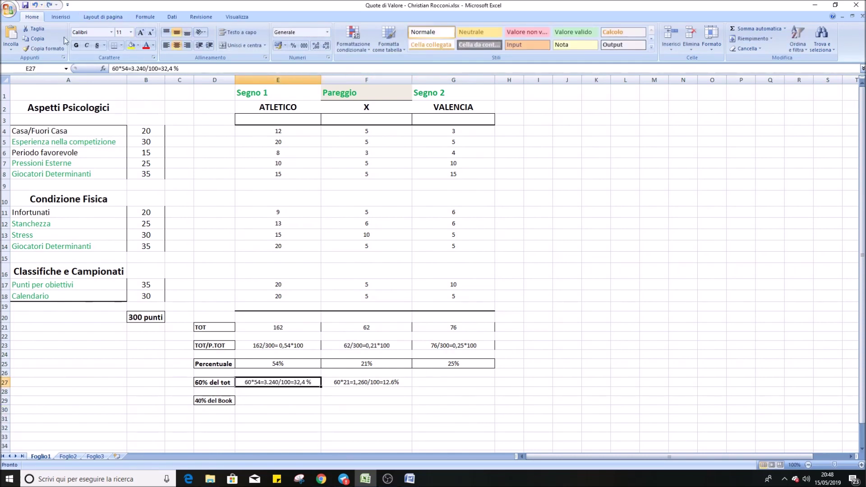
- Switch to the VALUE BET.docx document in Word and look up Atletico's bookmaker percentage and its 40% share
{"action": "left_click", "coordinate": [387, 420]}
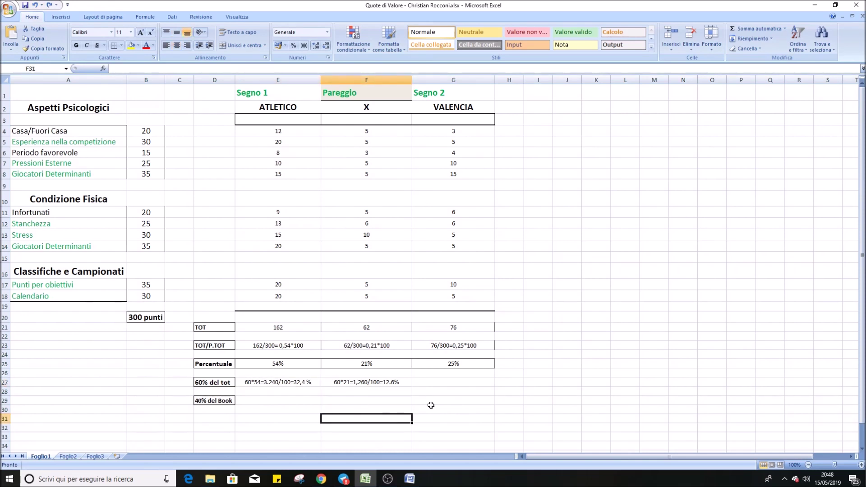
{"action": "left_click", "coordinate": [258, 403]}
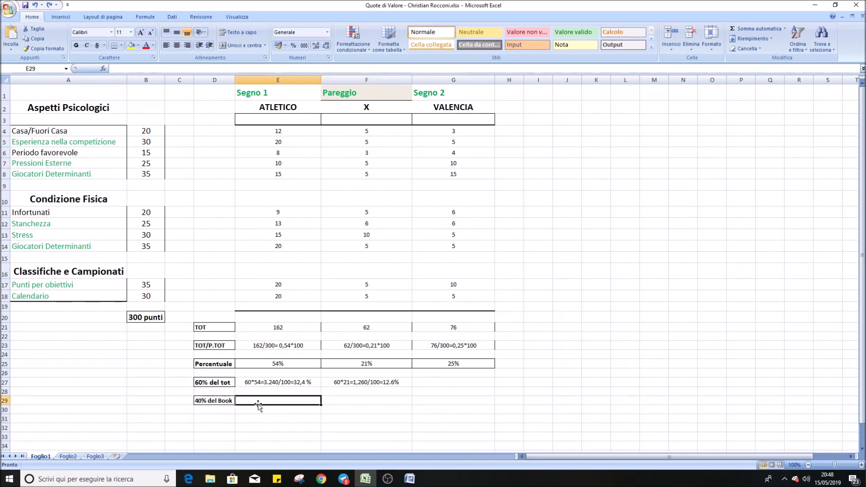
{"action": "left_click", "coordinate": [419, 483]}
{"action": "left_click", "coordinate": [283, 336]}
{"action": "left_click_drag", "start_coordinate": [283, 336], "coordinate": [334, 342]}
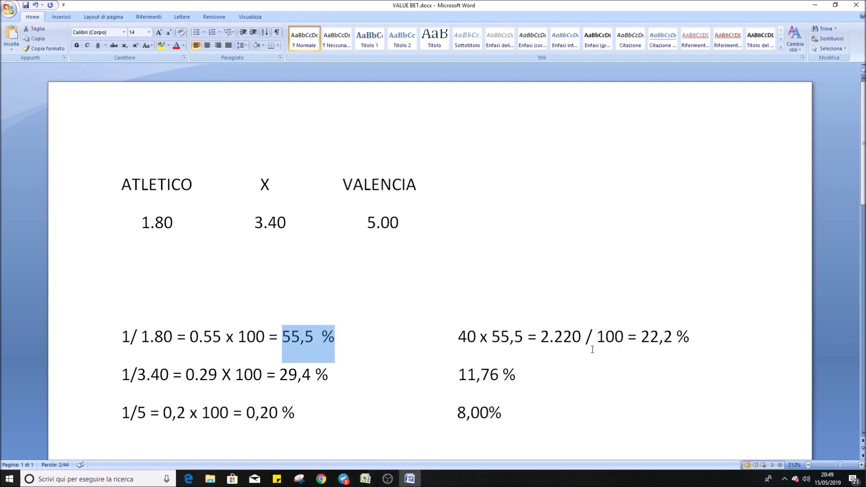
{"action": "left_click_drag", "start_coordinate": [641, 337], "coordinate": [729, 336]}
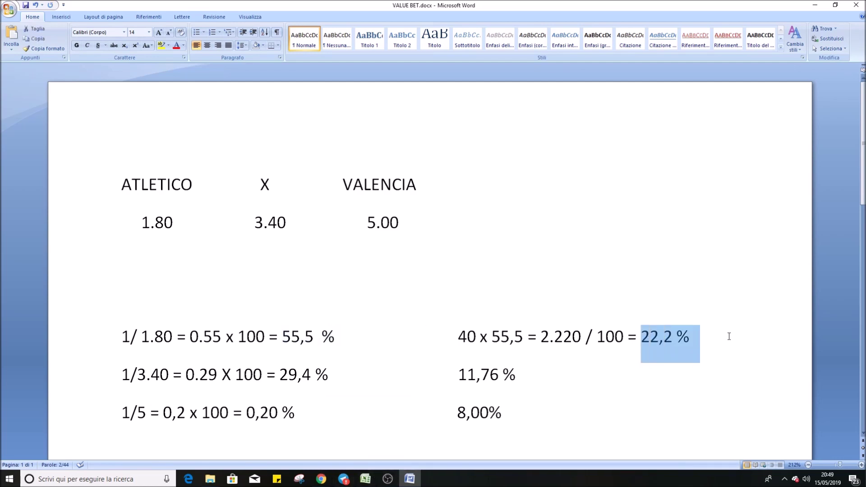
- Return to the Excel scoring sheet and enter 22,2 % as Atletico's 40% del Book value in cell E29
{"action": "left_click", "coordinate": [364, 480]}
{"action": "left_click", "coordinate": [289, 401]}
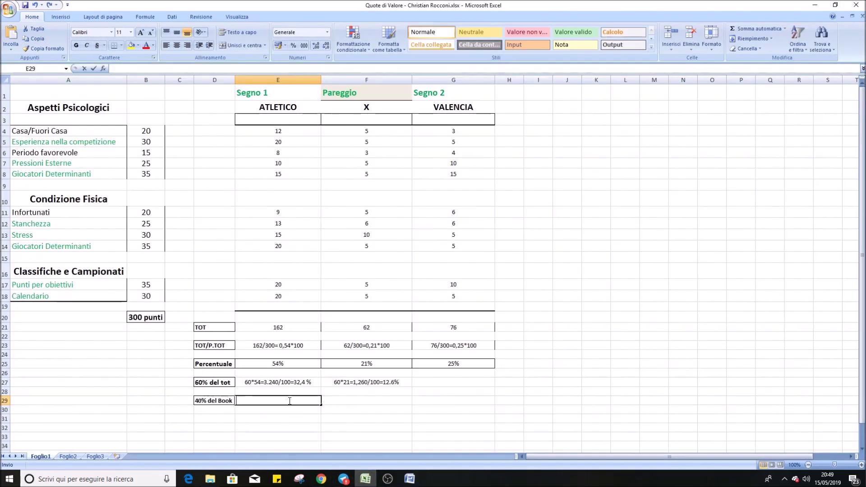
{"action": "type", "text": "22,2 %"}
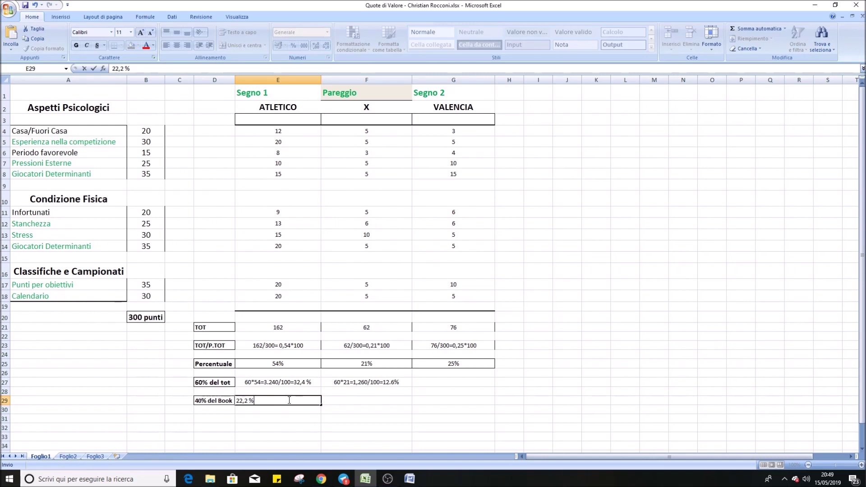
- Enter Atletico's combined percentage, 54.6 %, in cell E31 below its 40% del Book value
{"action": "left_click", "coordinate": [275, 417]}
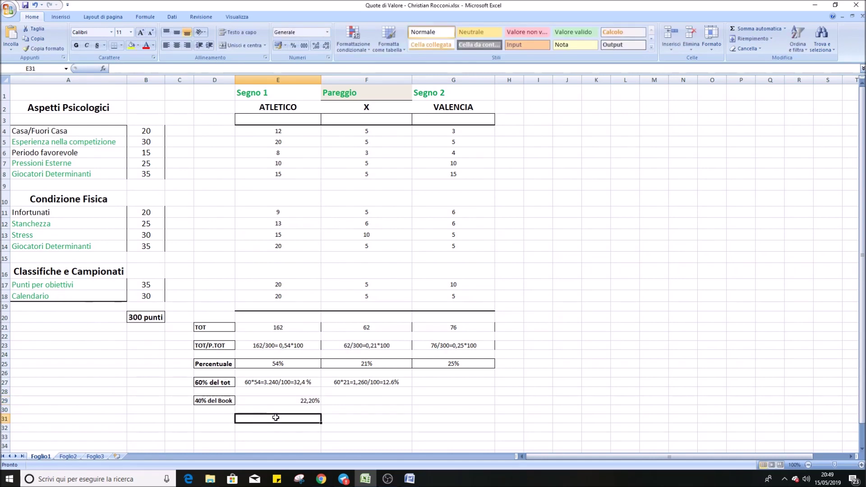
{"action": "double_click", "coordinate": [275, 417]}
{"action": "type", "text": "54.6"}
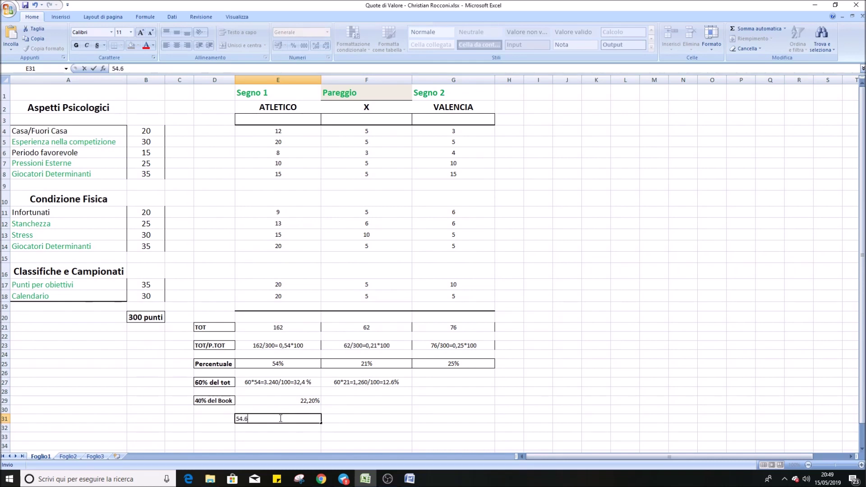
{"action": "type", "text": " %"}
{"action": "left_click", "coordinate": [356, 417]}
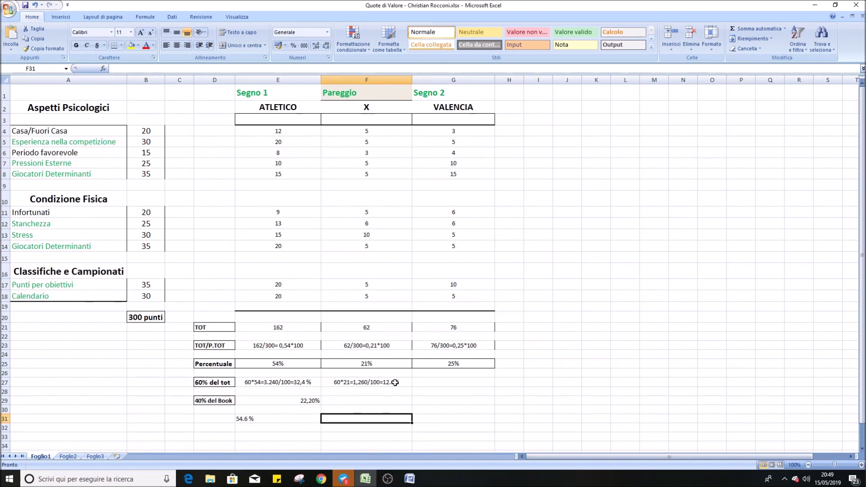
- Switch to the VALUE BET.docx document in Word and look up the draw's 40% bookmaker share
{"action": "left_click", "coordinate": [387, 399]}
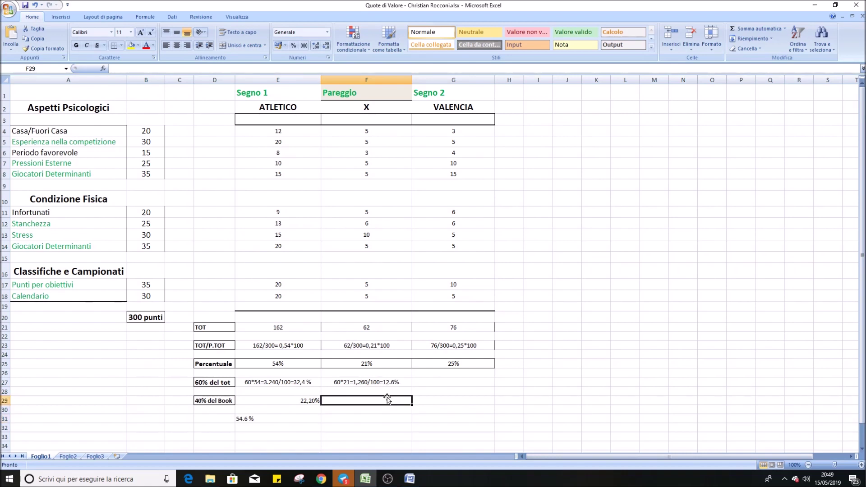
{"action": "left_click", "coordinate": [409, 478]}
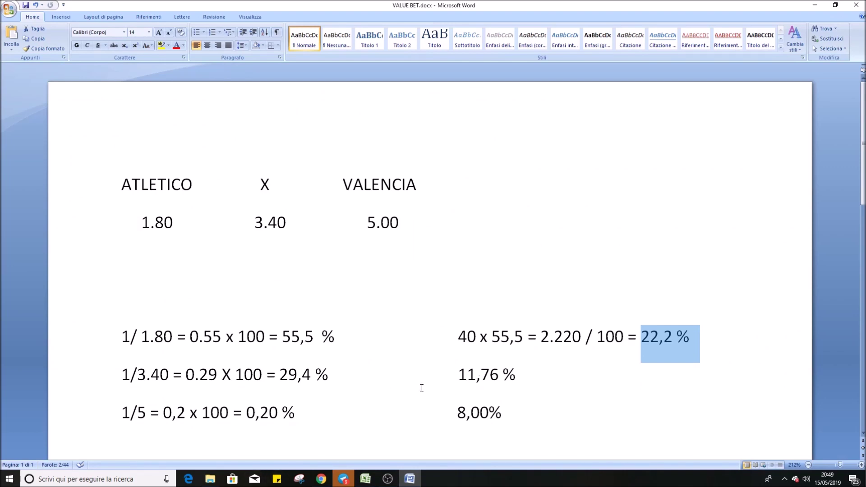
{"action": "left_click", "coordinate": [437, 384]}
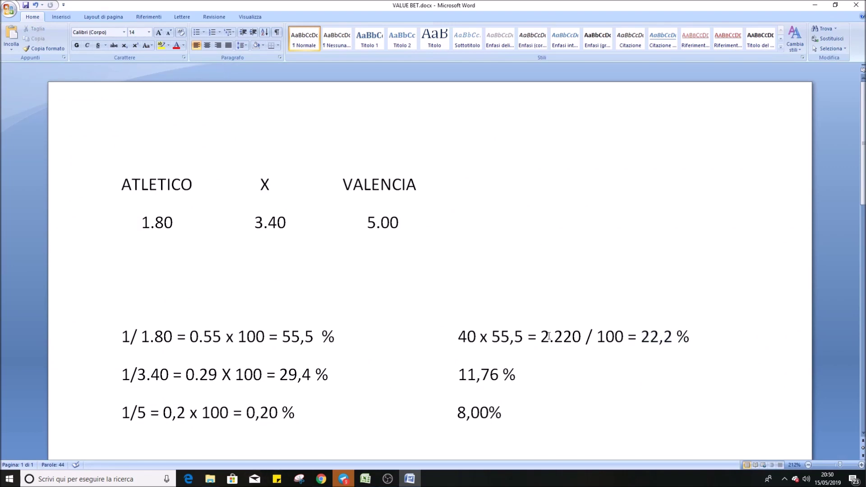
{"action": "key", "text": "shift+Down"}
{"action": "key", "text": "End"}
- Return to the Excel scoring sheet and enter 11,76 as the draw's 40% del Book value in cell F29
{"action": "left_click", "coordinate": [363, 480]}
{"action": "double_click", "coordinate": [385, 401]}
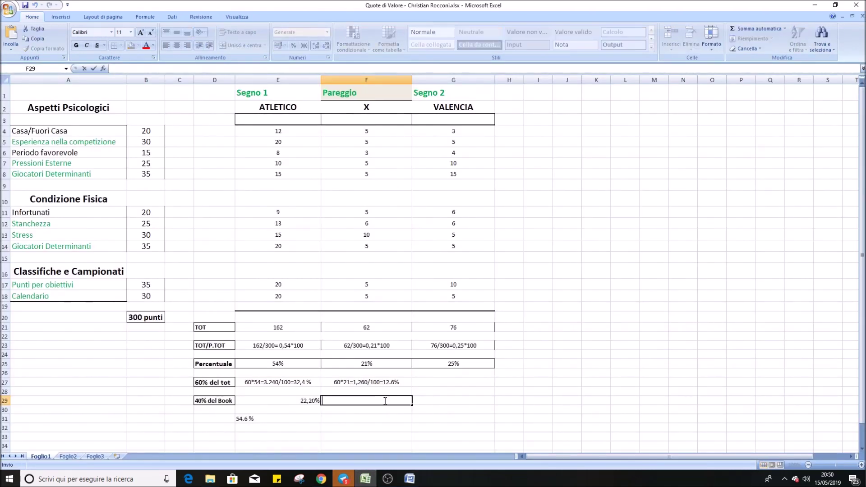
{"action": "type", "text": "11,76"}
- Enter the draw's combined percentage, 24,36, in cell F31 below its 40% del Book value
{"action": "left_click", "coordinate": [359, 418]}
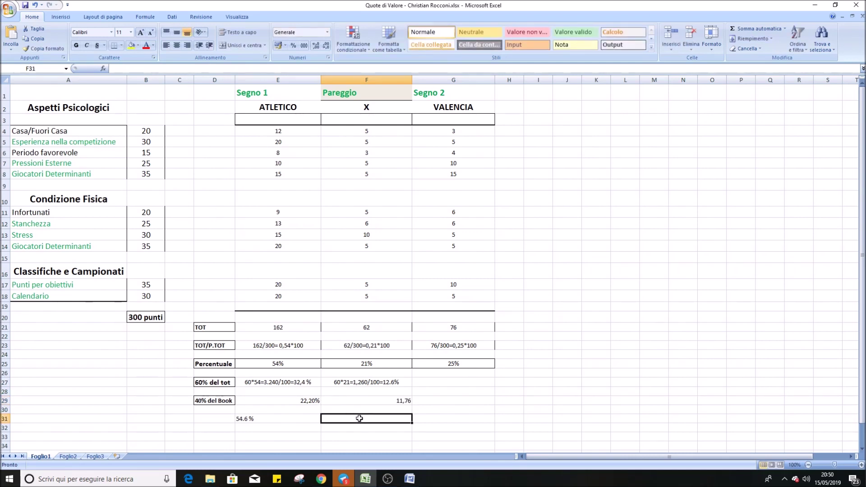
{"action": "type", "text": "24,36"}
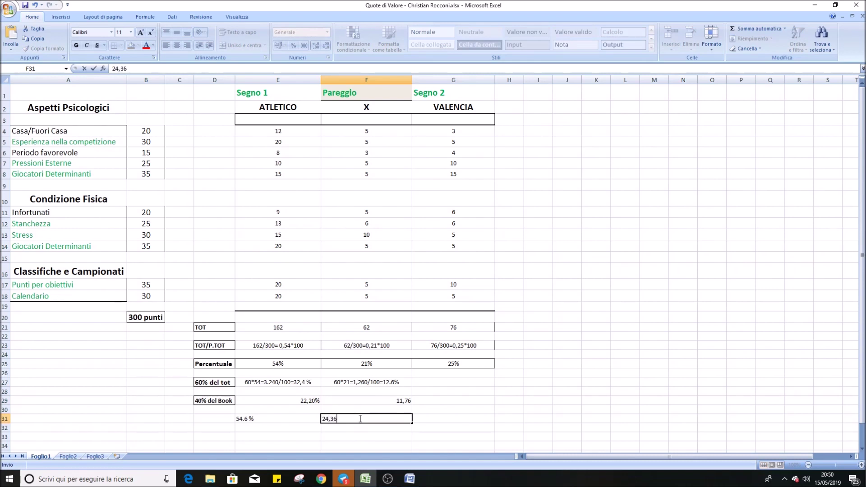
{"action": "left_click", "coordinate": [453, 400]}
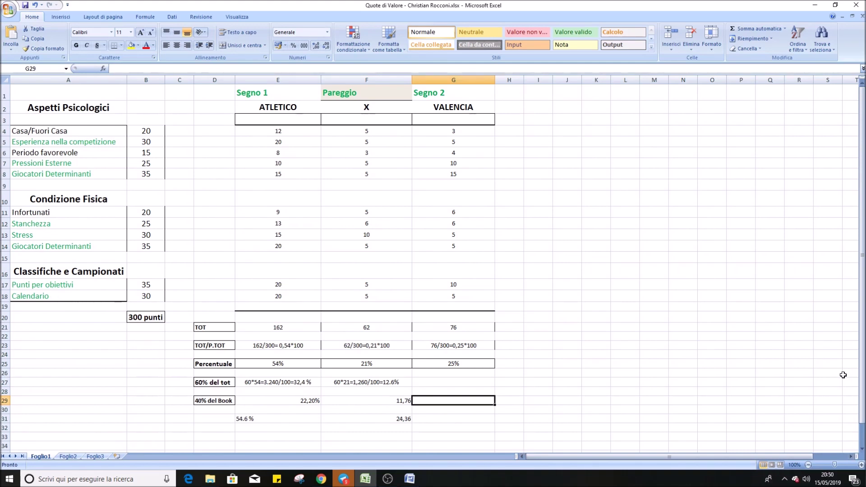
- Enter 15% as Valencia's 60% del tot value in cell G27
{"action": "left_click", "coordinate": [447, 384]}
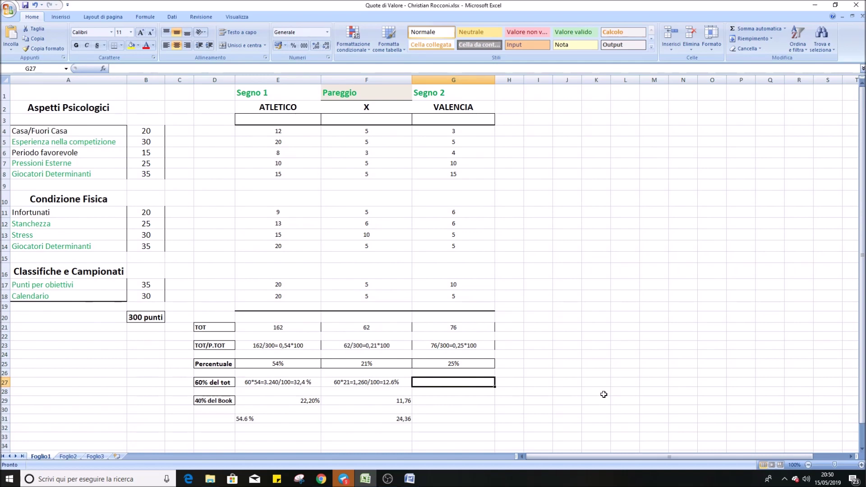
{"action": "type", "text": "15"}
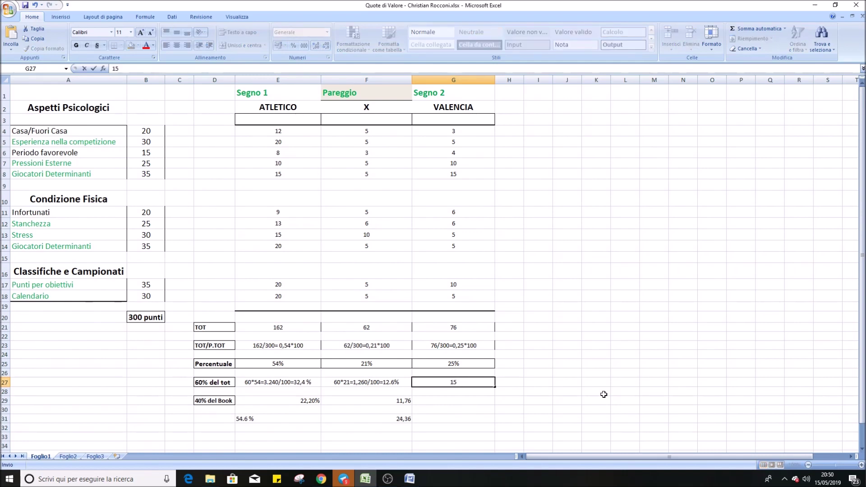
{"action": "type", "text": "%"}
- Check Valencia's 40% bookmaker share in the VALUE BET.docx document in Word, and enter its combined percentage, 23, in cell G31 of the Excel sheet
{"action": "left_click", "coordinate": [479, 422]}
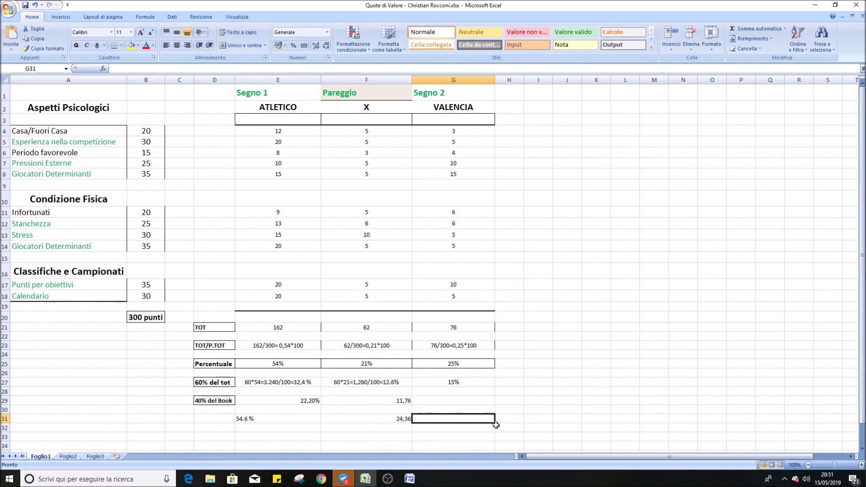
{"action": "left_click", "coordinate": [410, 478]}
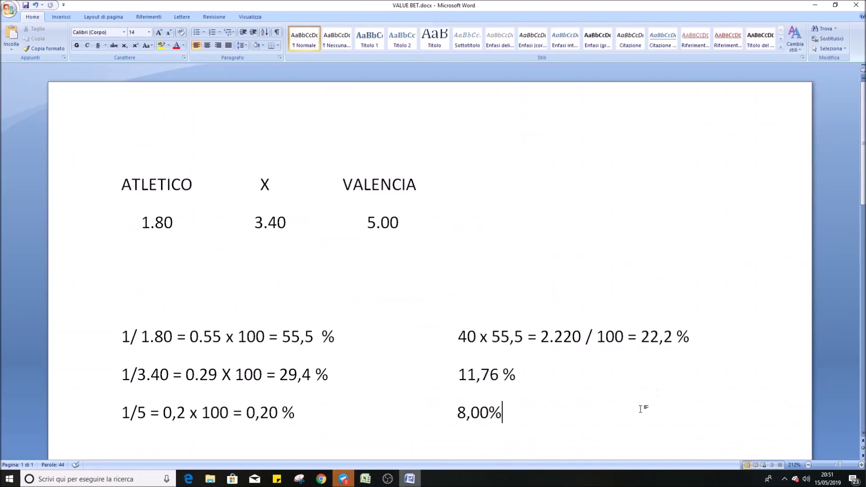
{"action": "left_click", "coordinate": [366, 479]}
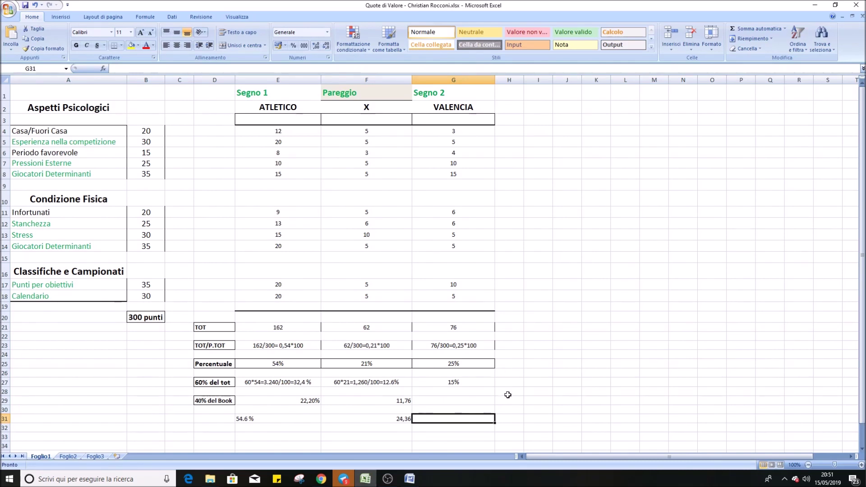
{"action": "type", "text": "23"}
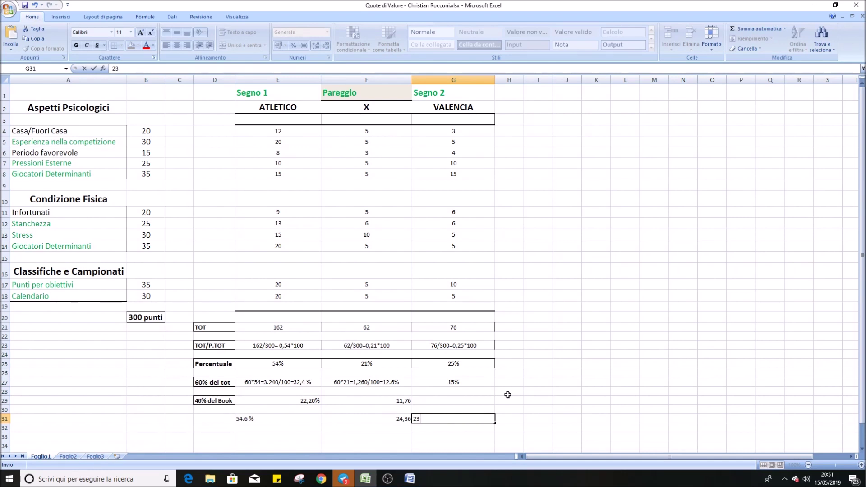
{"action": "left_click", "coordinate": [507, 394]}
- Enter the sum of the three combined percentages, 101,96, in cell J31
{"action": "scroll", "coordinate": [427, 409], "scroll_direction": "down", "scroll_amount": 1}
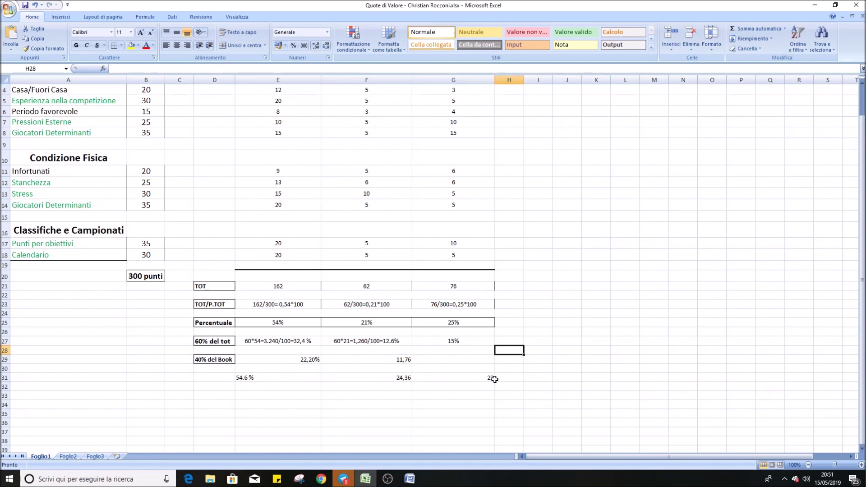
{"action": "left_click", "coordinate": [265, 397]}
{"action": "left_click", "coordinate": [480, 377]}
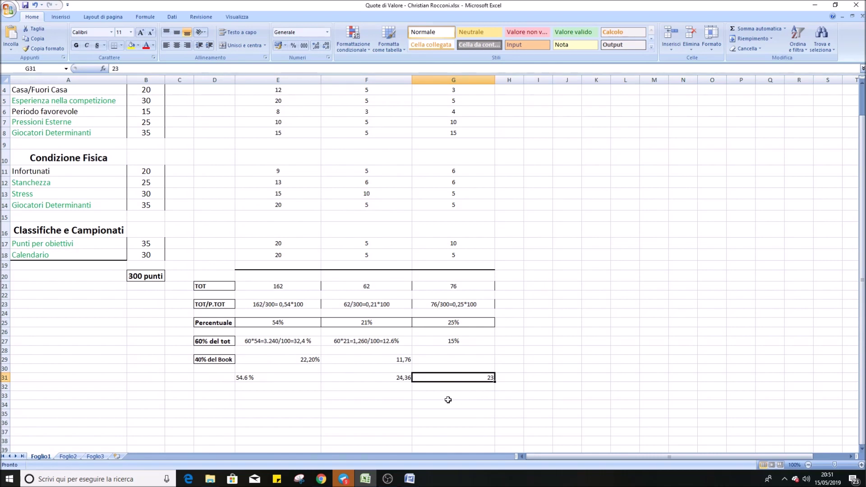
{"action": "left_click", "coordinate": [560, 376]}
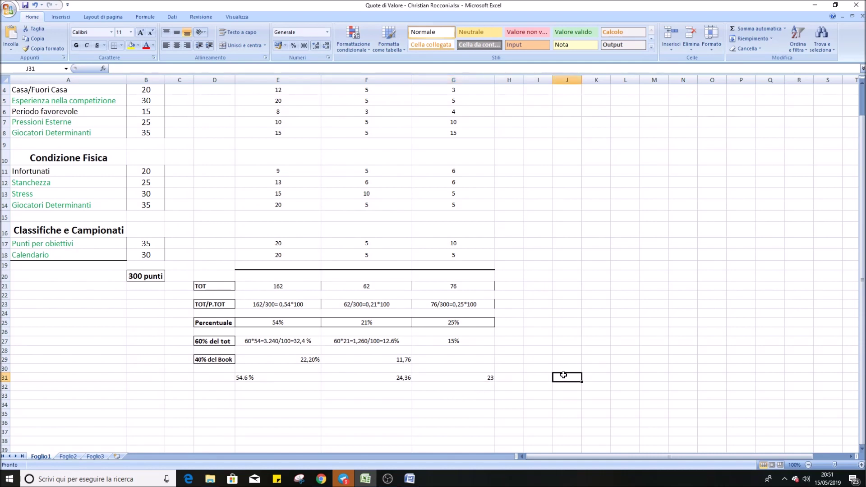
{"action": "type", "text": "101,96"}
{"action": "left_click", "coordinate": [682, 301]}
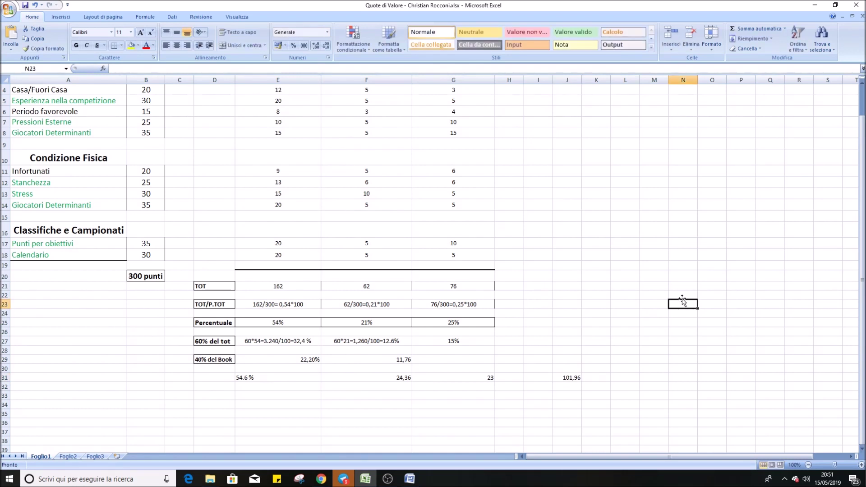
- Review the 40% del Book row and the combined percentages in row 31 for Atletico, the draw and Valencia
{"action": "left_click", "coordinate": [289, 357]}
{"action": "left_click", "coordinate": [400, 359]}
{"action": "left_click", "coordinate": [460, 356]}
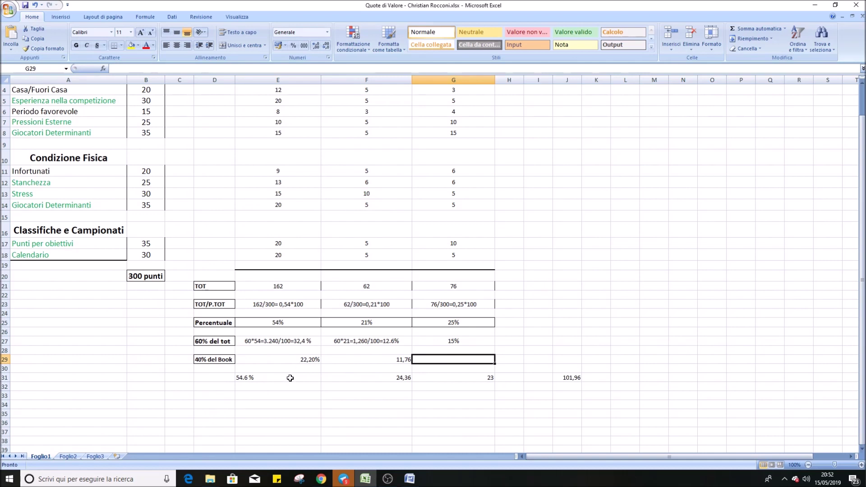
{"action": "left_click", "coordinate": [382, 381]}
{"action": "left_click", "coordinate": [454, 380]}
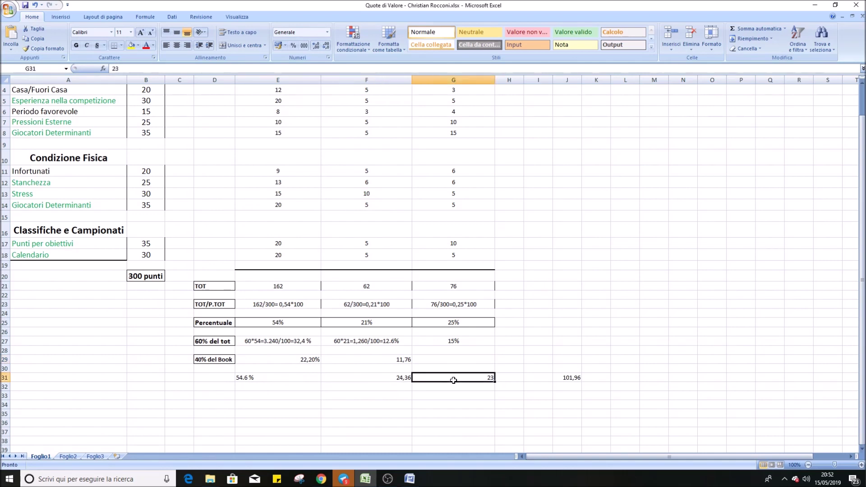
{"action": "left_click", "coordinate": [263, 377]}
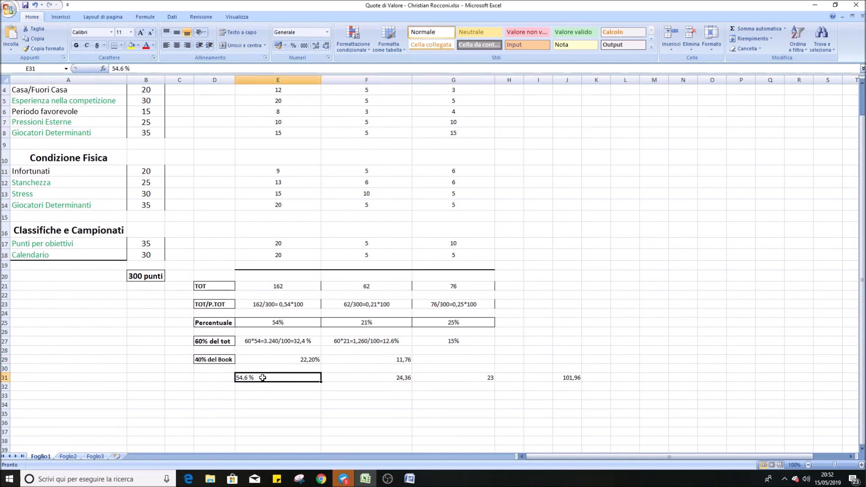
- Compare Atletico's and Valencia's bookmaker percentages in the VALUE BET.docx document in Word with the combined percentages in the Excel sheet
{"action": "left_click", "coordinate": [410, 482]}
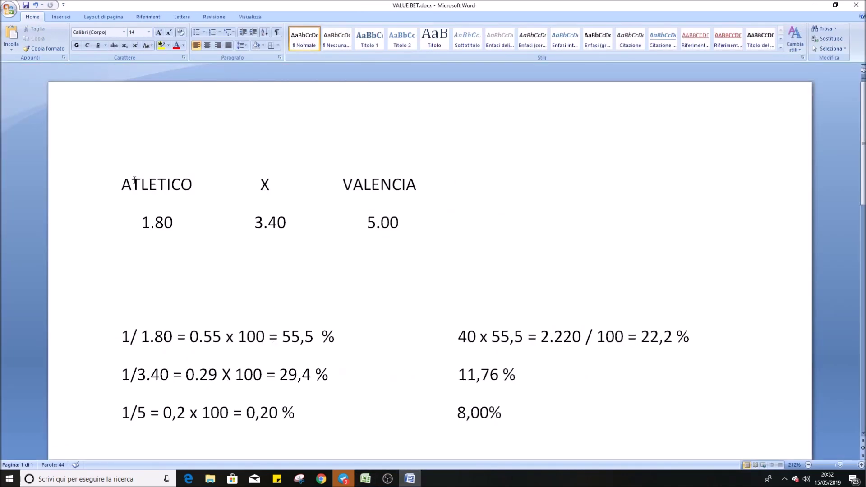
{"action": "left_click_drag", "start_coordinate": [126, 185], "coordinate": [200, 186]}
{"action": "left_click", "coordinate": [215, 237]}
{"action": "left_click_drag", "start_coordinate": [282, 336], "coordinate": [336, 339]}
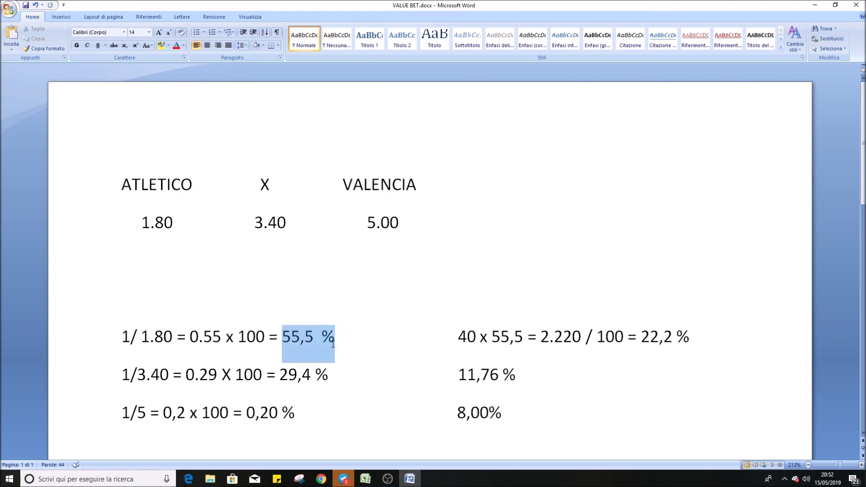
{"action": "left_click", "coordinate": [365, 479]}
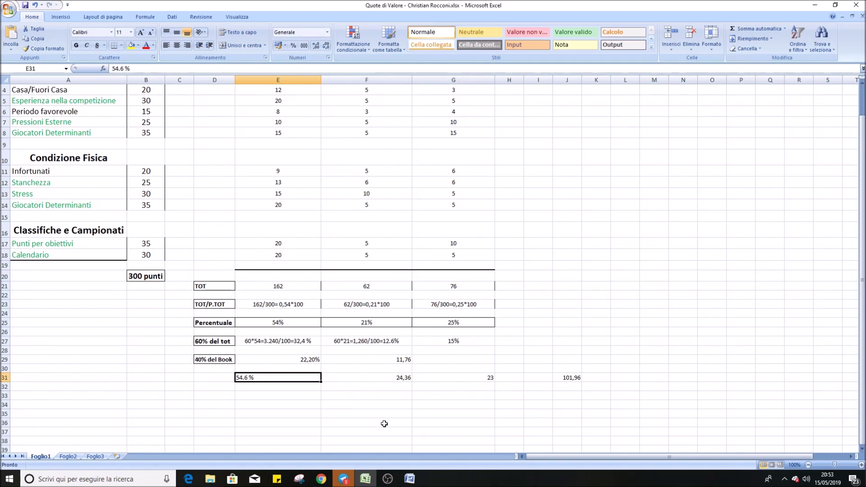
{"action": "left_click", "coordinate": [365, 480]}
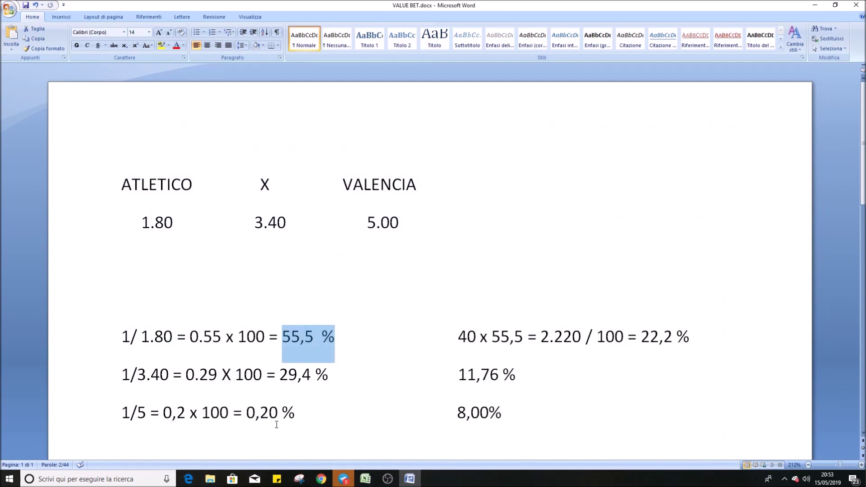
{"action": "left_click_drag", "start_coordinate": [256, 424], "coordinate": [310, 415]}
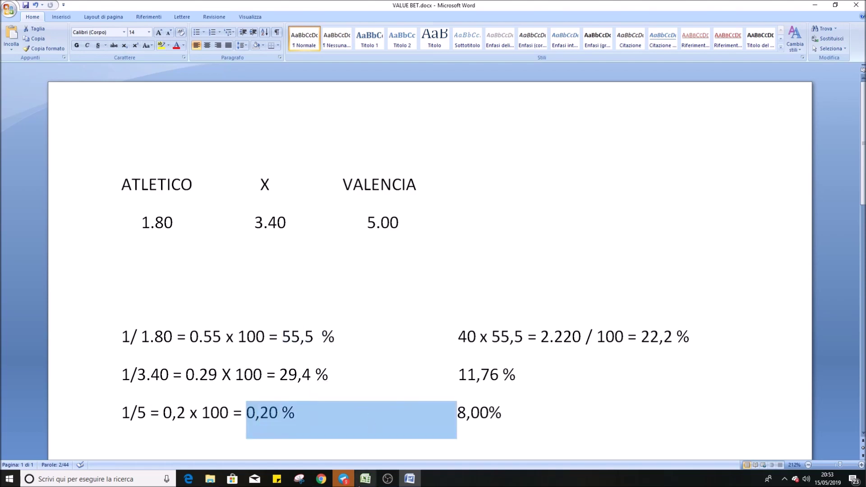
{"action": "left_click", "coordinate": [362, 480]}
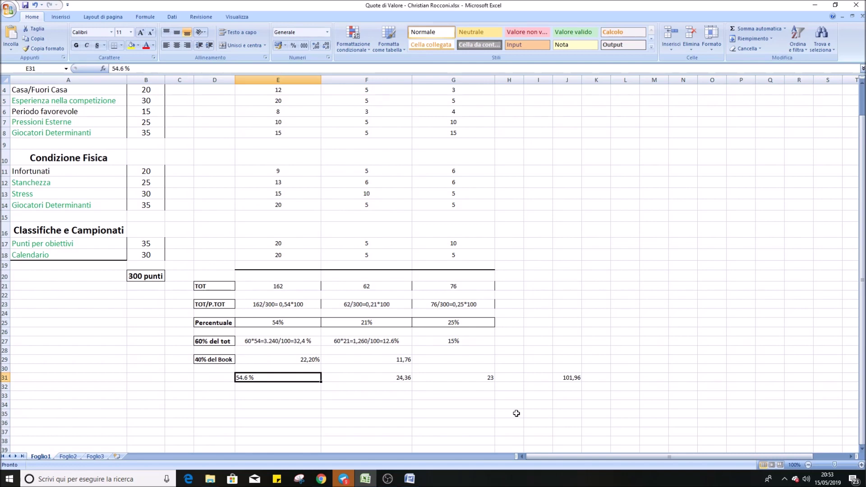
- Examine the criteria scores for Atletico, the draw and Valencia, especially Periodo favorevole, Stanchezza and Stress
{"action": "scroll", "coordinate": [482, 303], "scroll_direction": "up", "scroll_amount": 1}
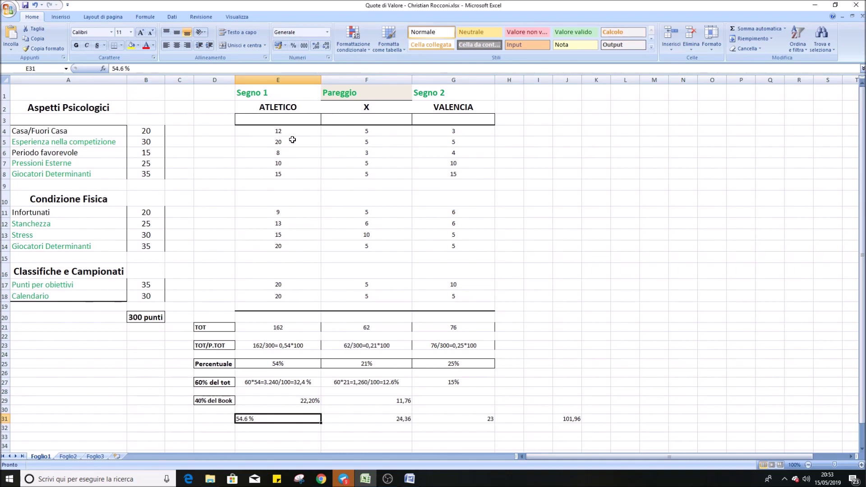
{"action": "left_click", "coordinate": [301, 110]}
{"action": "left_click", "coordinate": [394, 185]}
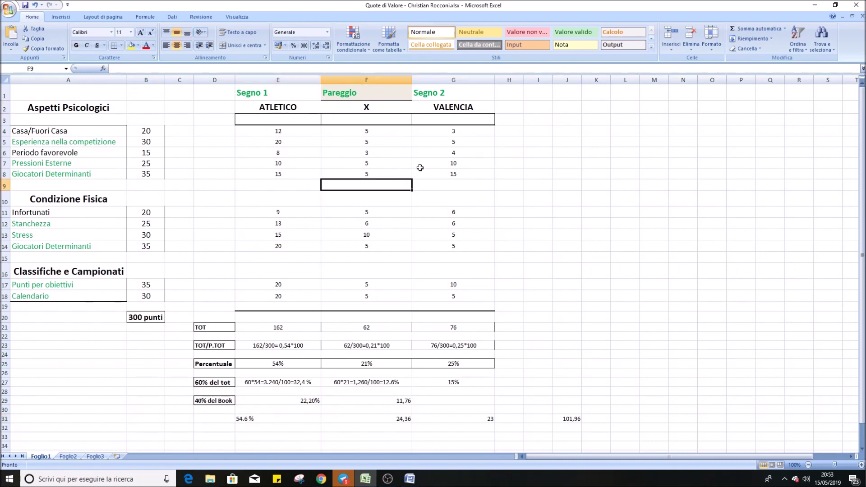
{"action": "left_click", "coordinate": [294, 153]}
{"action": "left_click", "coordinate": [362, 152]}
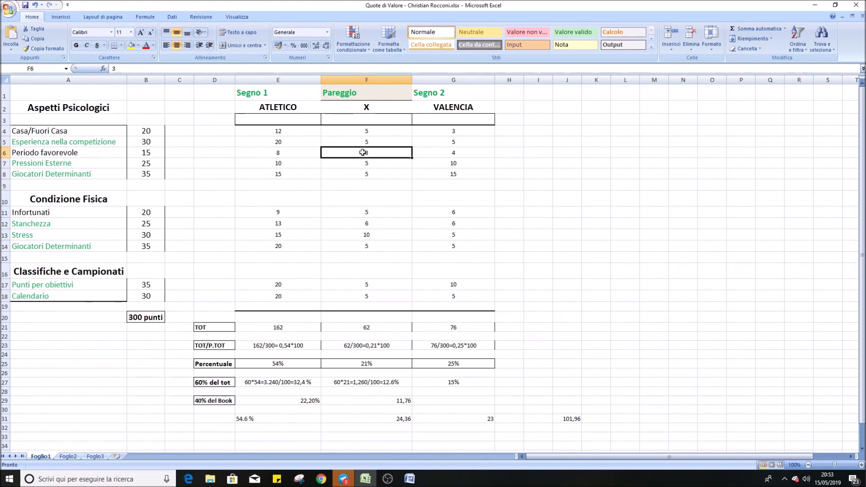
{"action": "left_click", "coordinate": [421, 153]}
{"action": "left_click_drag", "start_coordinate": [396, 233], "coordinate": [404, 226]}
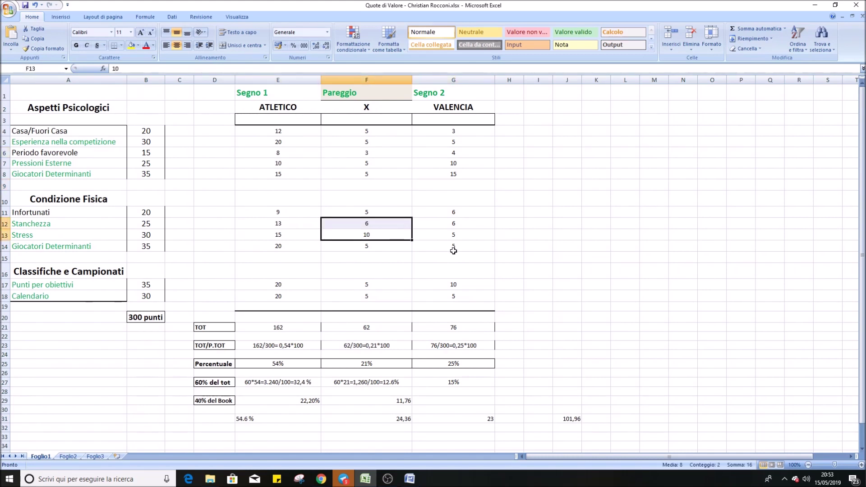
{"action": "left_click_drag", "start_coordinate": [465, 231], "coordinate": [469, 222]}
{"action": "left_click", "coordinate": [485, 239]}
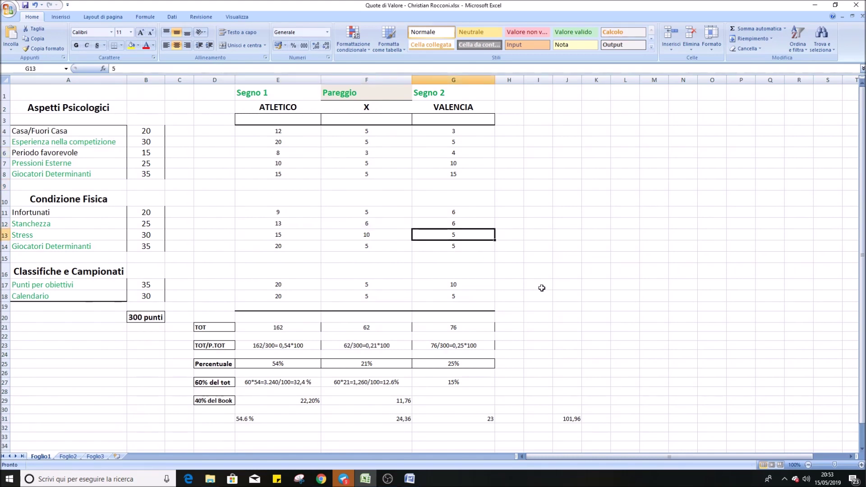